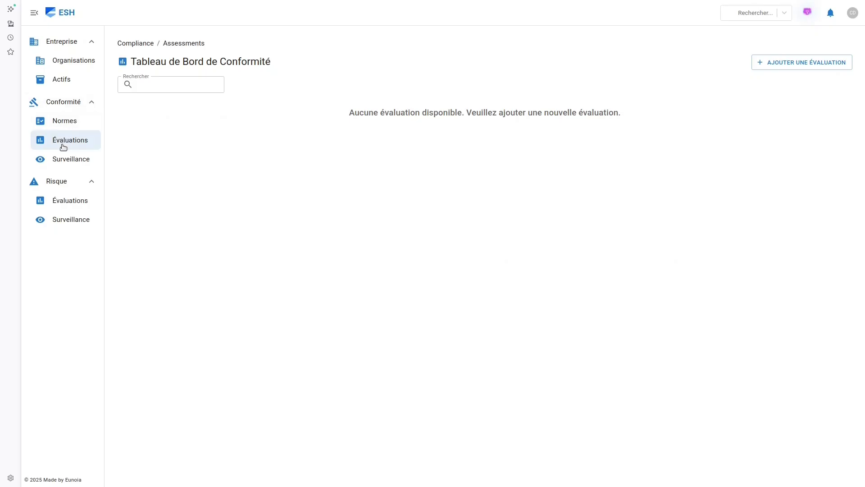
Start a new compliance assessment with "Evaluation SI Production" as both its title and its description
left_click(835, 67)
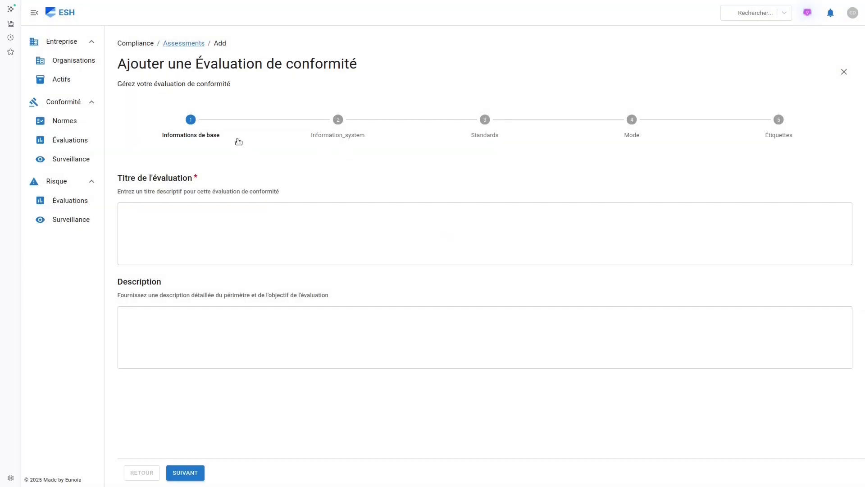
left_click(181, 217)
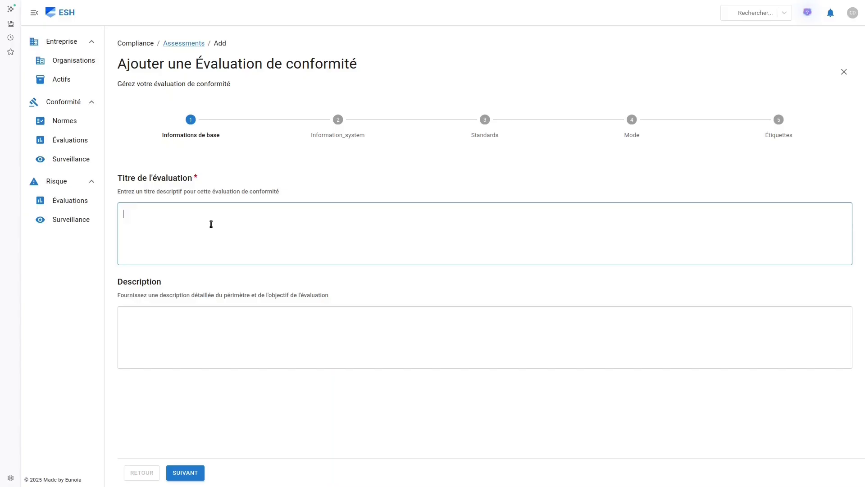
type("Evaluation SI Production")
key("ctrl+a")
key("ctrl+c")
left_click(219, 329)
key("ctrl+v")
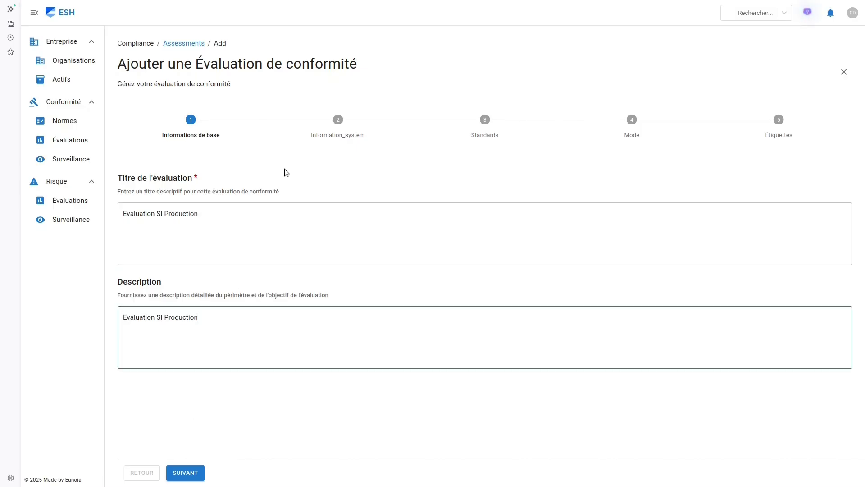
Select SI Production as the information system to assess and proceed to the standards
left_click(335, 133)
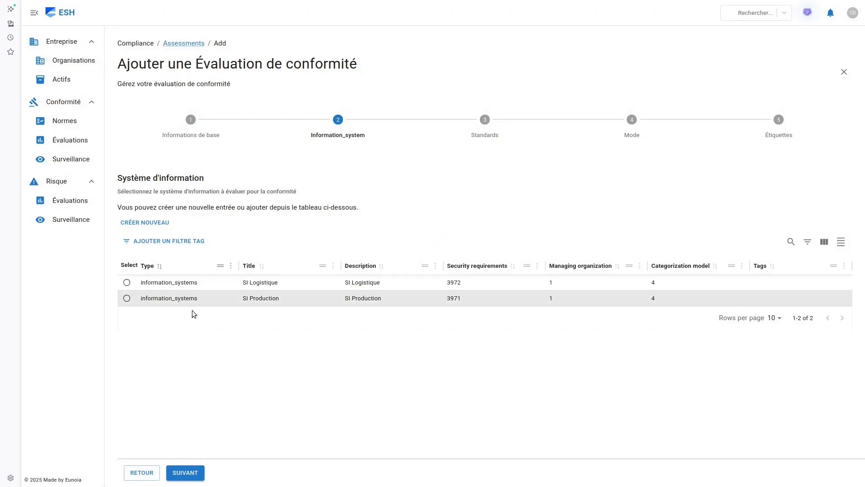
left_click(127, 299)
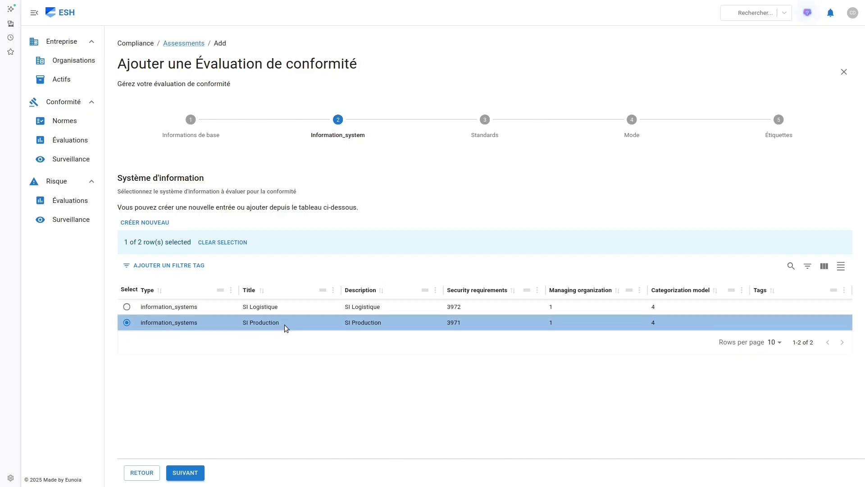
left_click(185, 473)
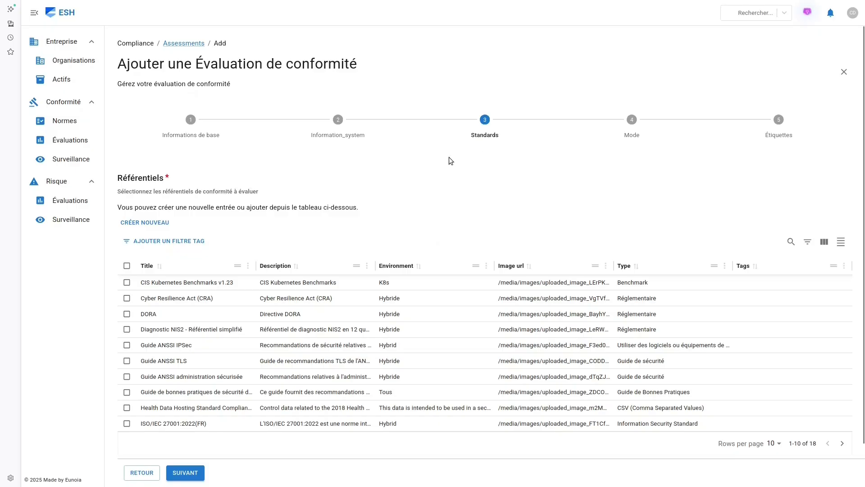
Search the standards for "ISO 27002" and select ISO/IEC 27001:2022(FR) for the assessment
left_click(791, 242)
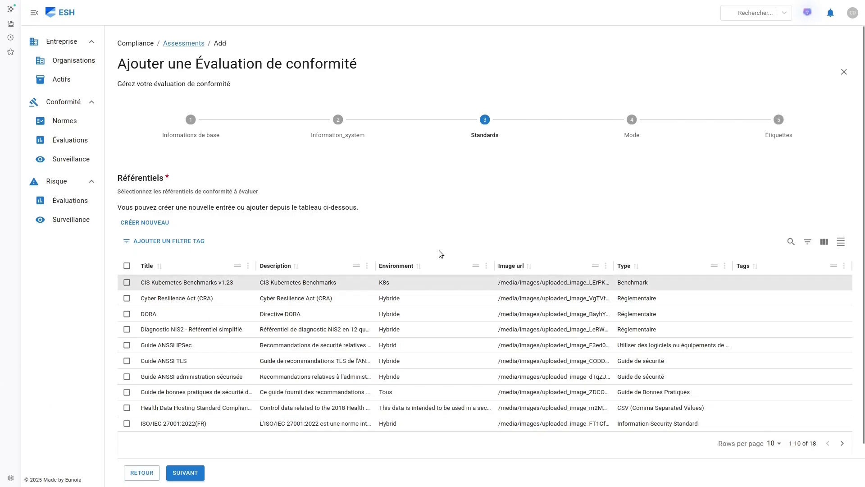
left_click(791, 241)
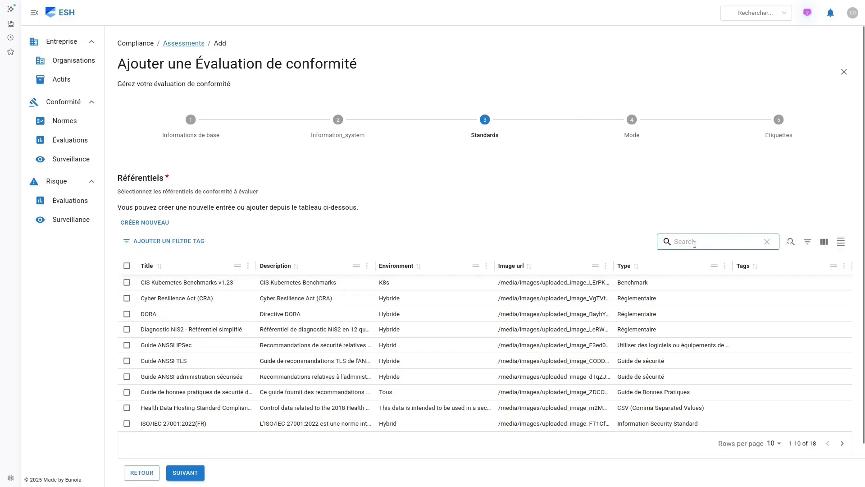
type("ISO 27002")
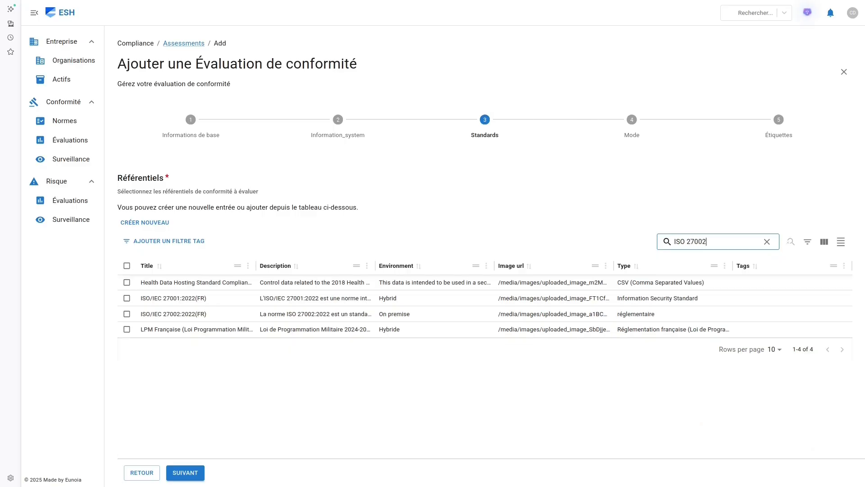
left_click(127, 298)
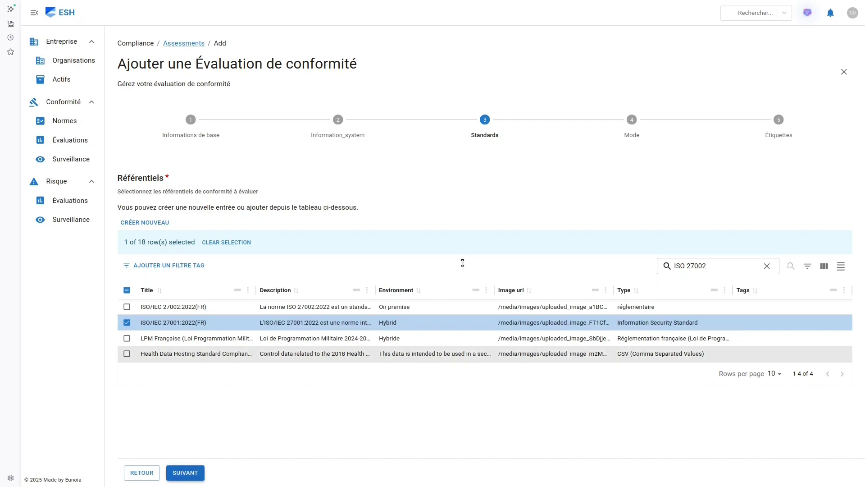
Search the standards for "NIS 2", add NIS V2 (FR) to the selection and proceed to the evaluation mode
left_click(752, 268)
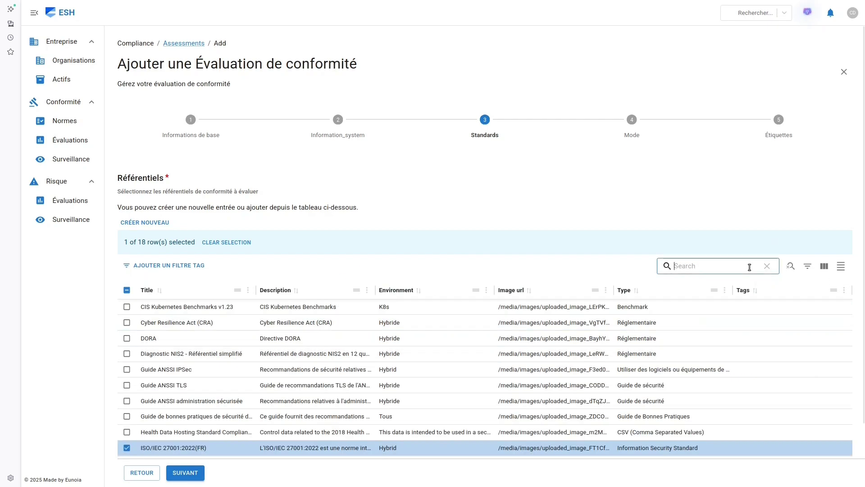
type("NIS")
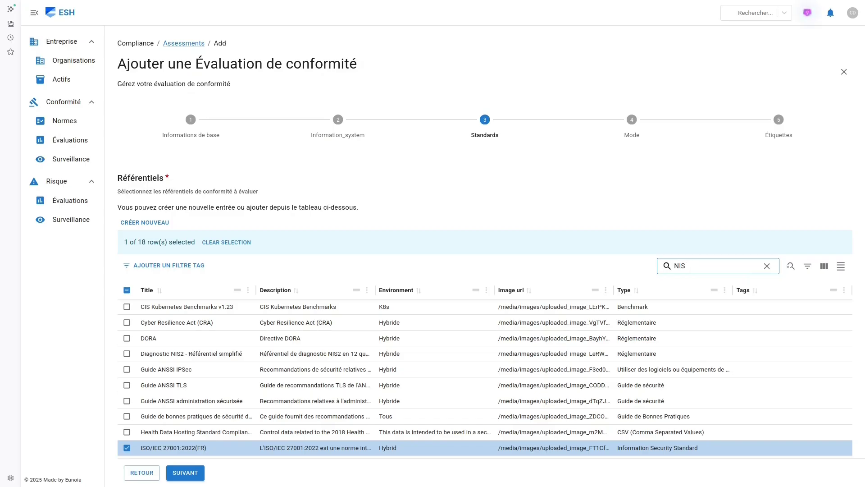
type(" 2.")
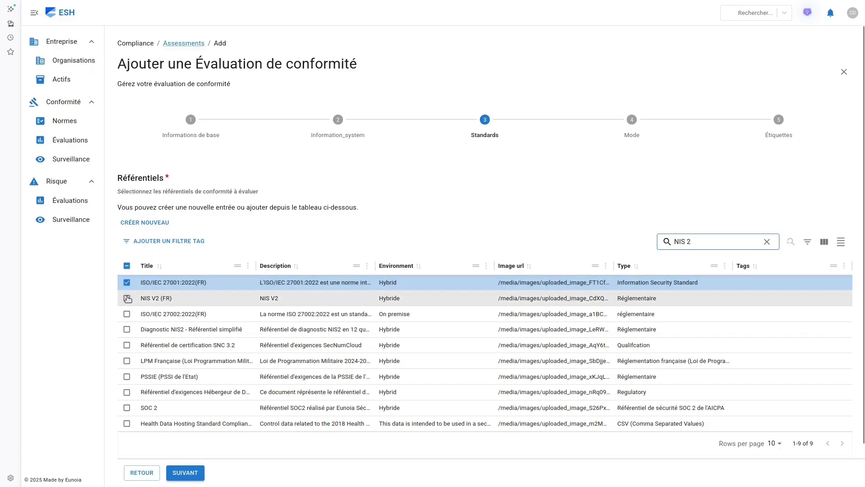
left_click(128, 298)
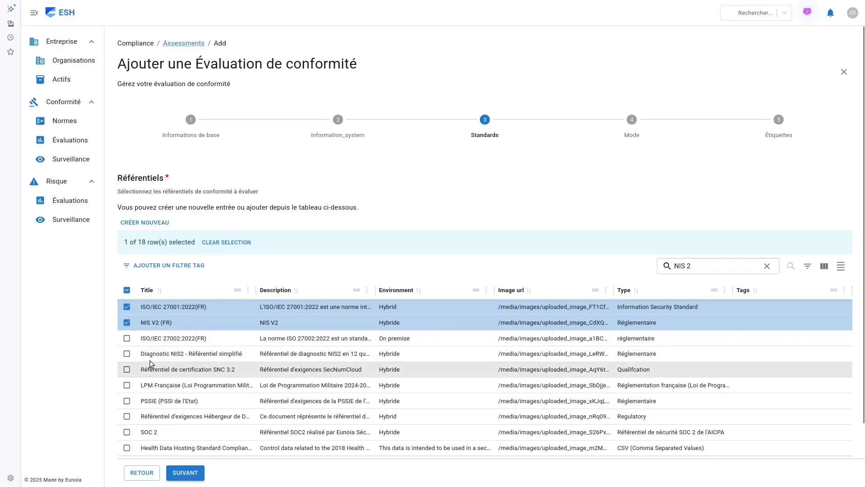
scroll(150, 360, "down", 1)
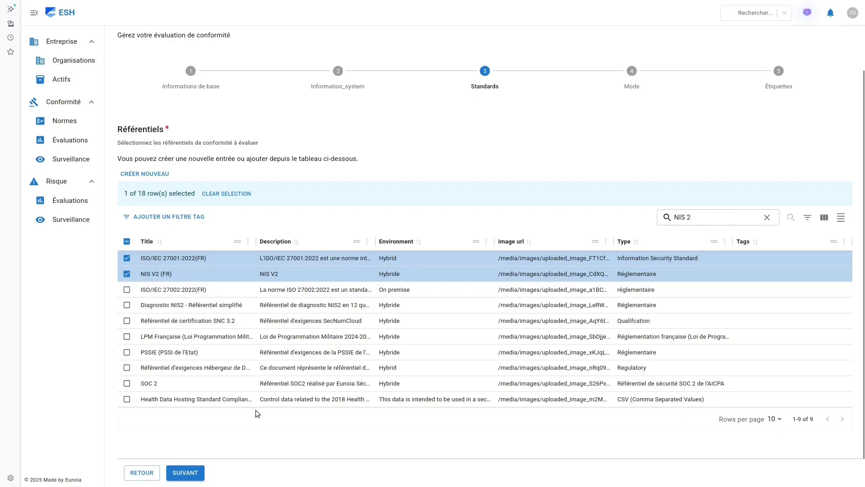
left_click(188, 473)
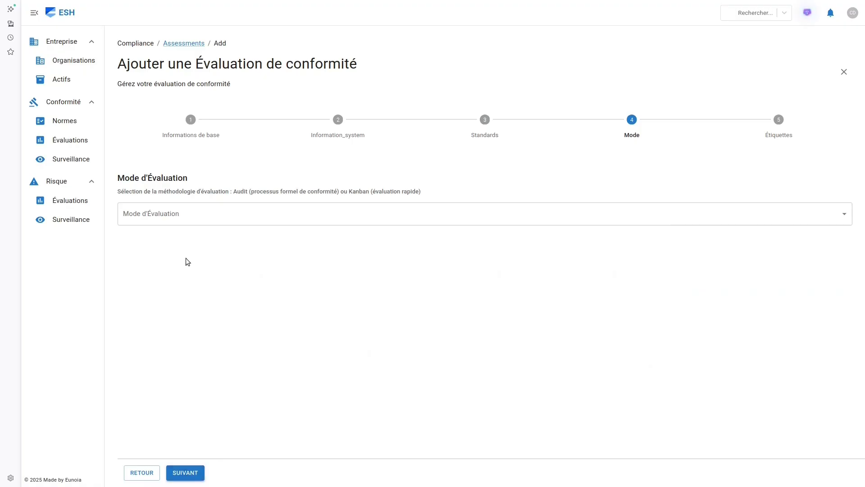
Set the evaluation mode to Mode Kanban and finish creating the SI Production assessment without tags
left_click(187, 218)
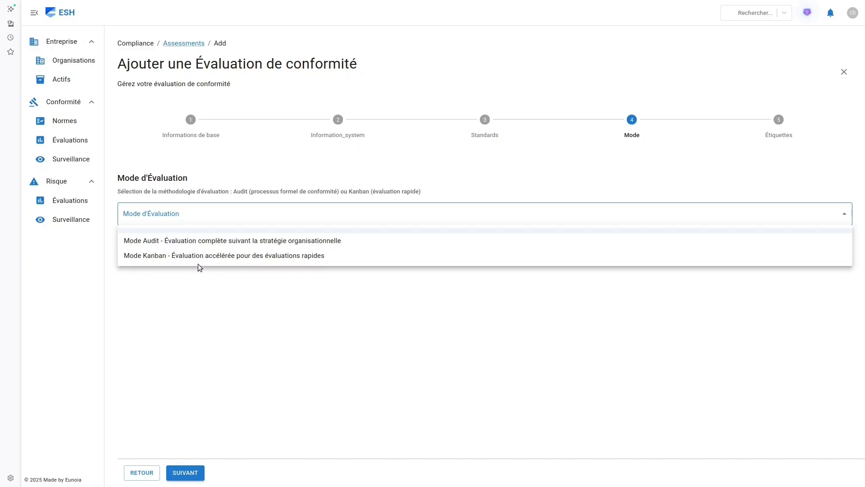
left_click(206, 256)
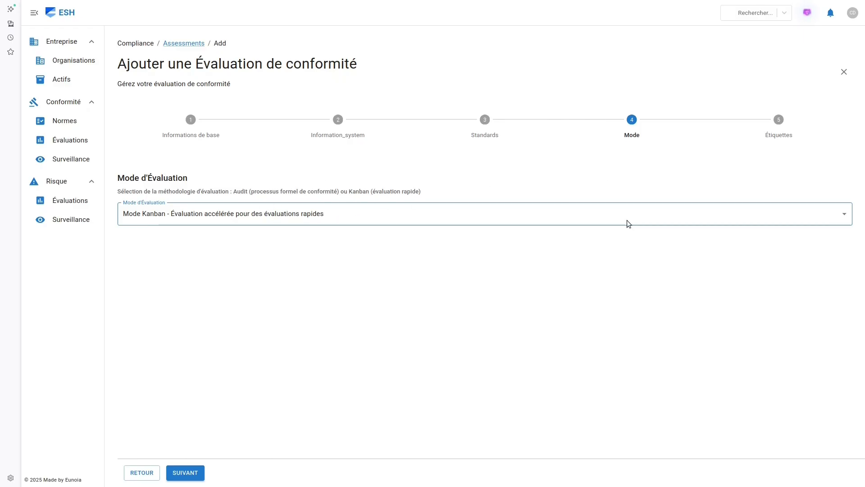
left_click(197, 474)
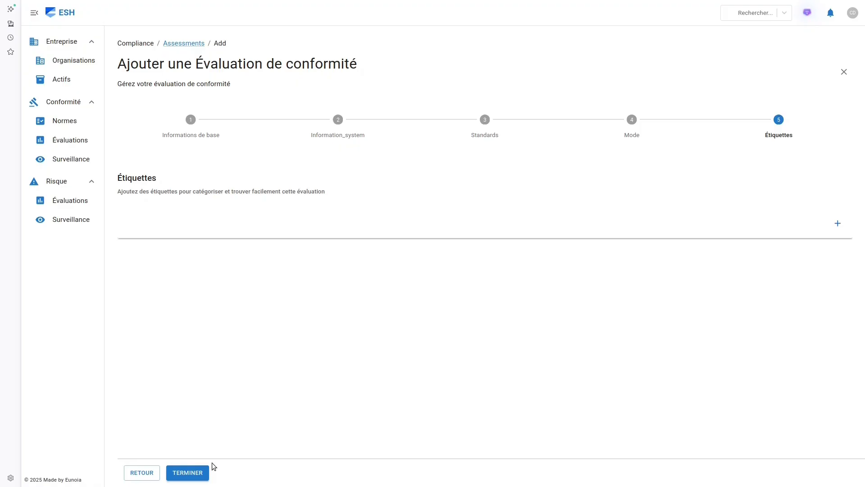
left_click(202, 473)
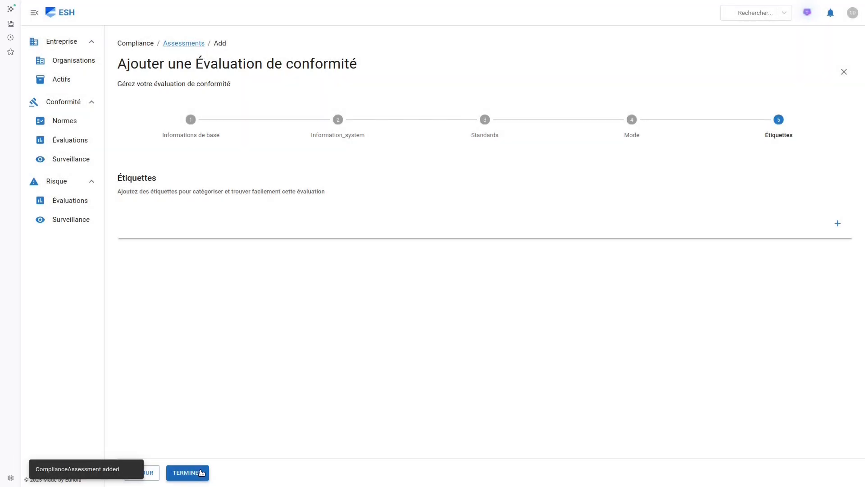
Return to the compliance assessments and start another one titled "Evaluation SI logistique"
left_click(63, 140)
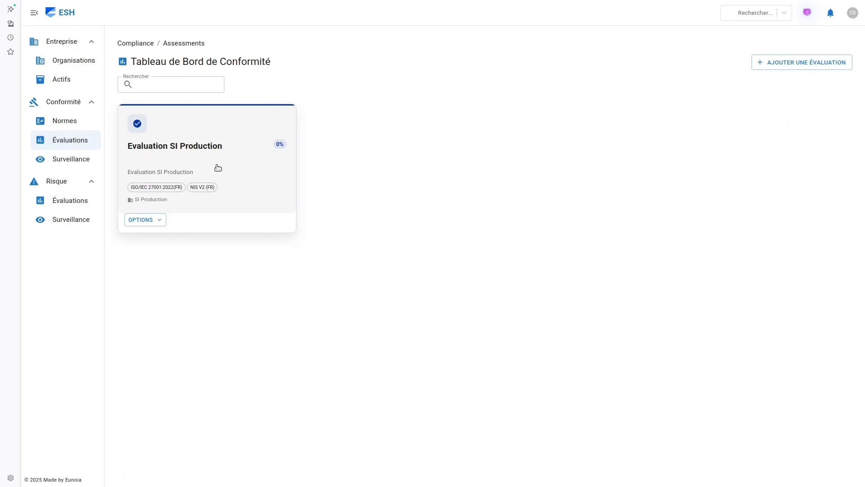
left_click(796, 60)
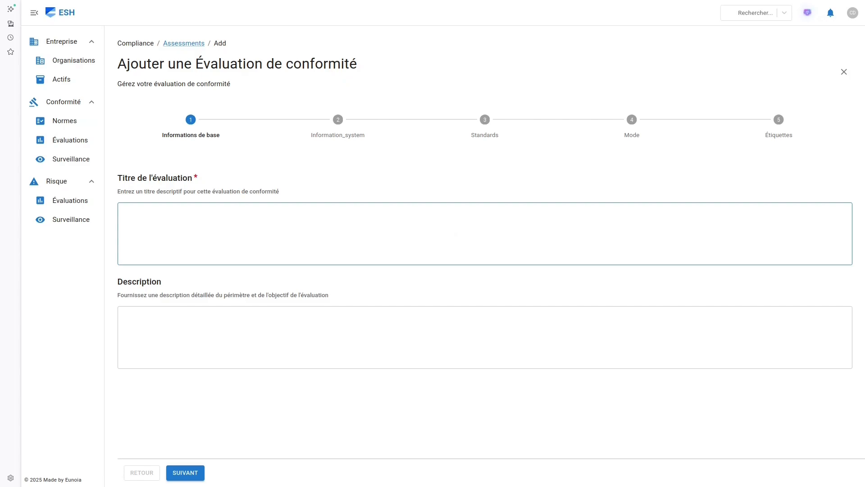
type("Evalui")
type("tion SI ")
type("Lo")
key("BackSpace")
key("BackSpace")
type("loh")
key("BackSpace")
type("gistiqu")
Copy the title "Evaluation SI logistique" into the assessment's description
left_click_drag(310, 230, 91, 215)
key("ctrl+c")
left_click(178, 309)
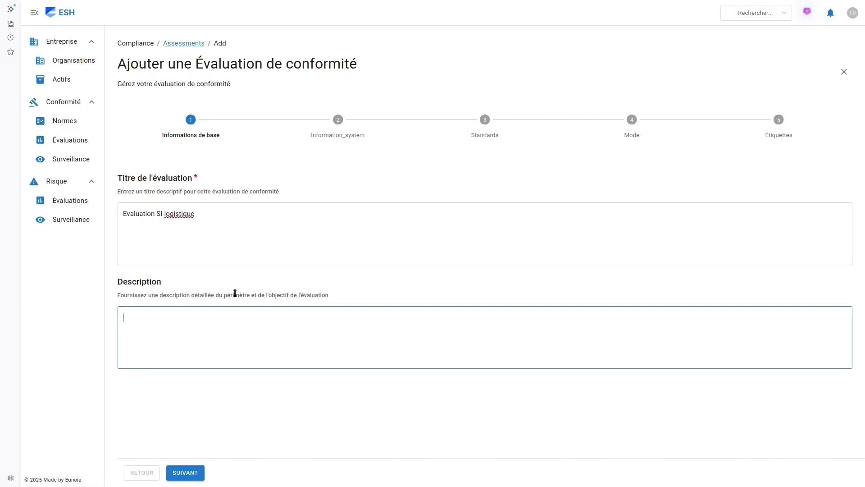
key("ctrl+v")
Select SI Logistique as the information system to assess and proceed to the standards
left_click(337, 129)
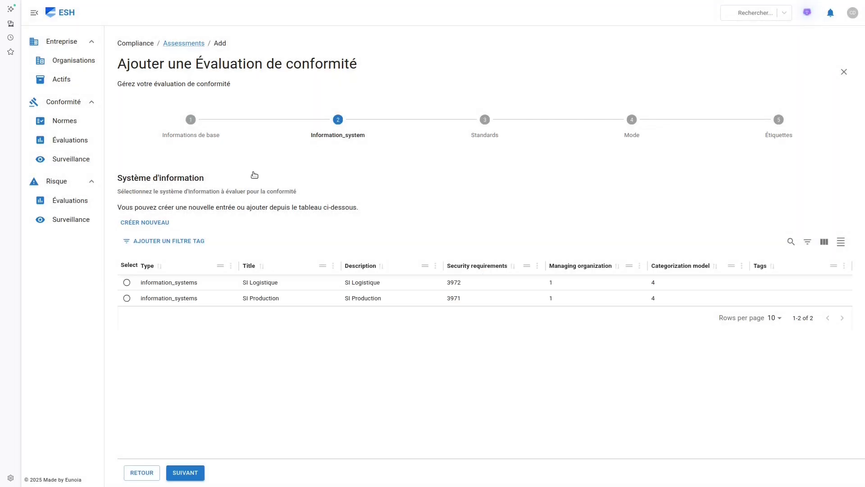
left_click(127, 283)
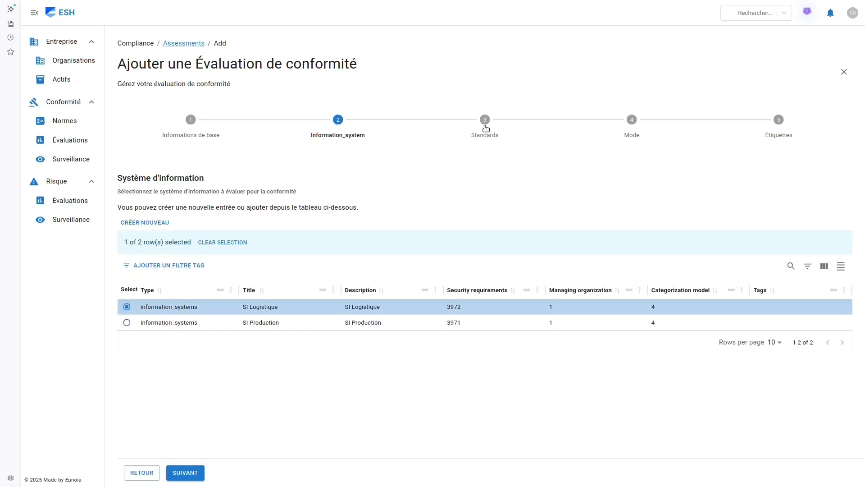
left_click(486, 129)
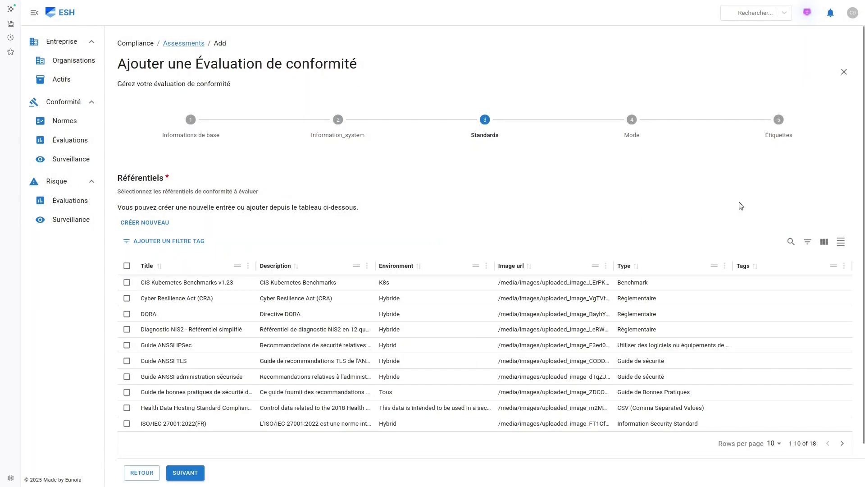
Search the standards for "NIS2", select NIS V2 (FR) and proceed to the evaluation mode
left_click(791, 241)
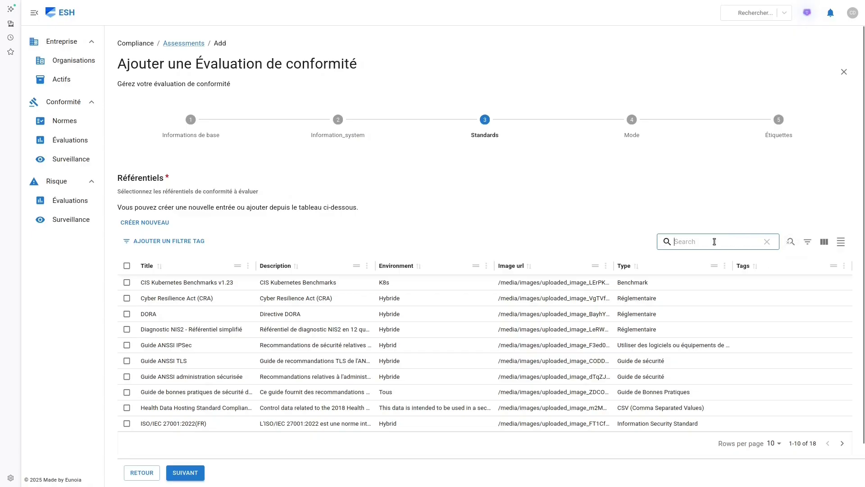
type("NIS2")
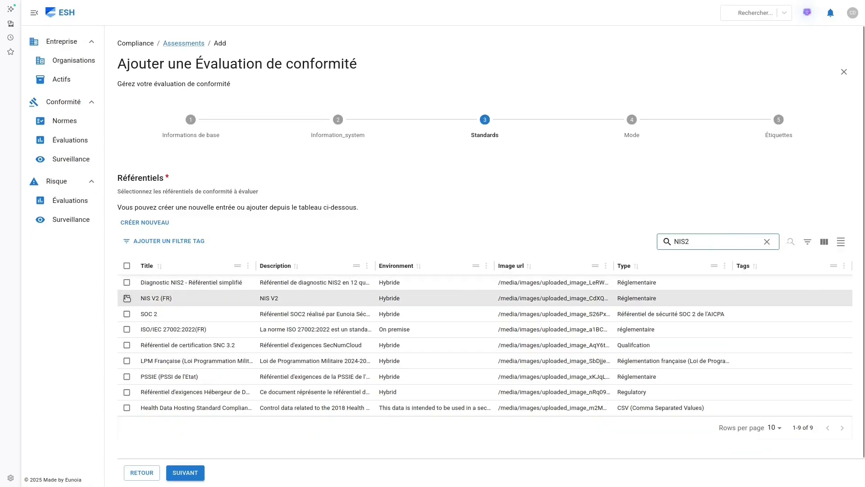
left_click(127, 298)
left_click(185, 472)
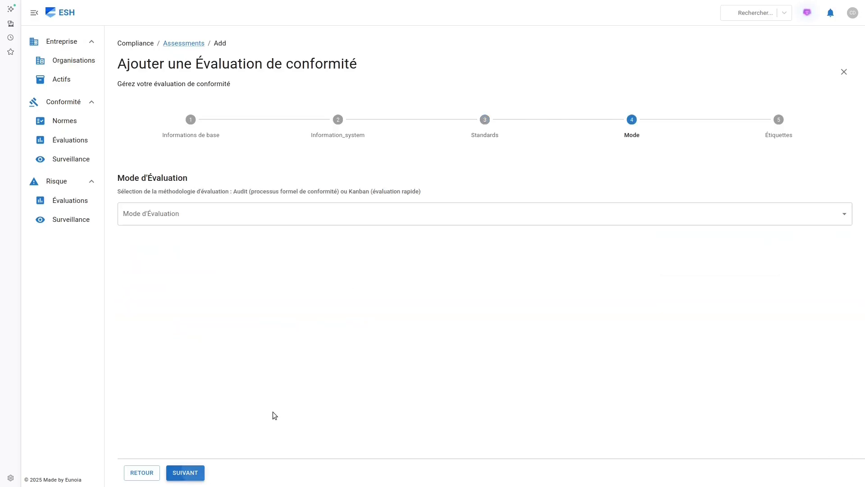
Choose Mode Kanban for the SI logistique assessment and finish creating it without tags
left_click(309, 214)
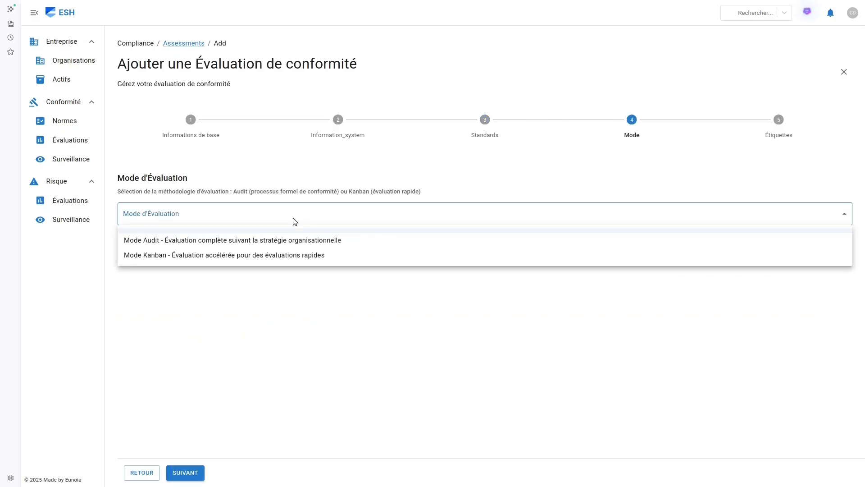
left_click(257, 256)
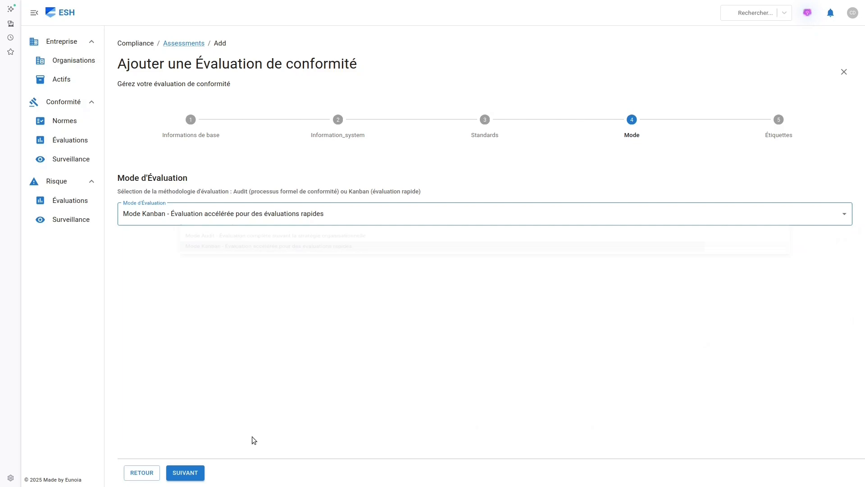
left_click(191, 471)
left_click(193, 473)
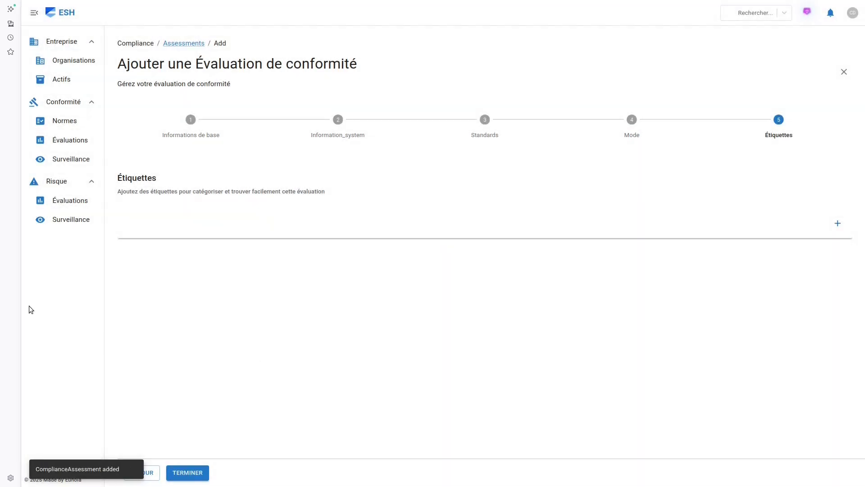
Open the Evaluation SI Production board from the compliance assessments and look through its ISO/IEC 27001:2022(FR) requirement cards
left_click(66, 141)
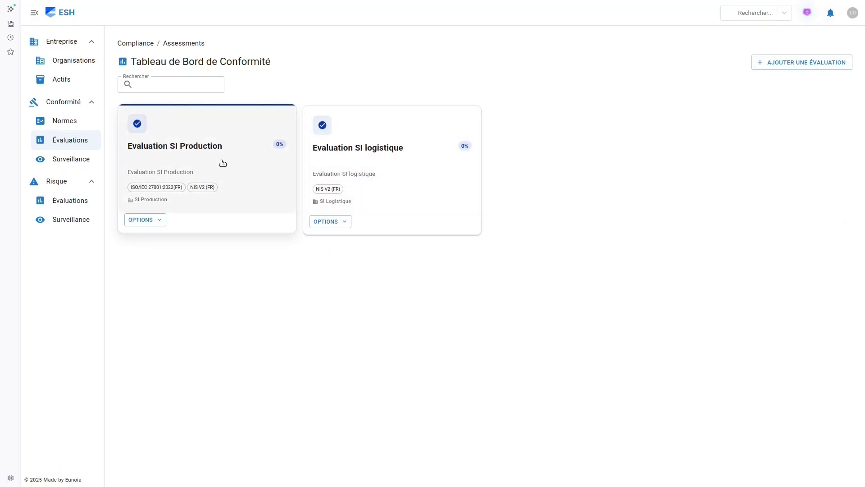
left_click(206, 174)
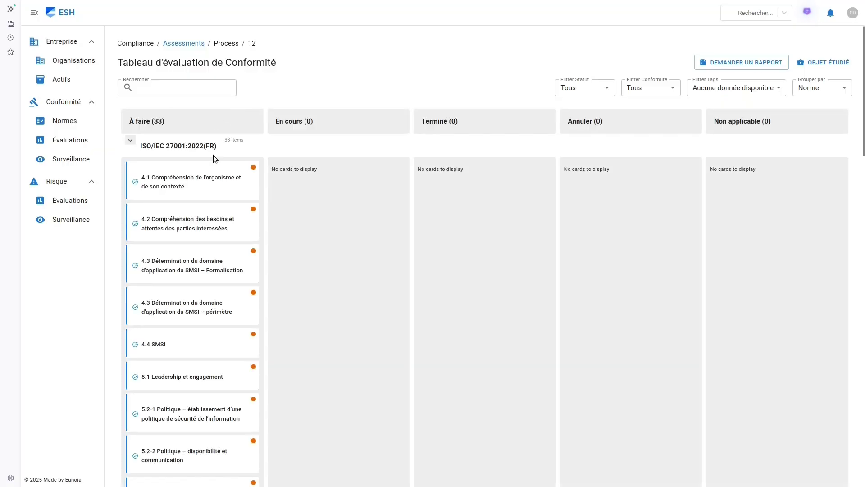
scroll(224, 217, "down", 4)
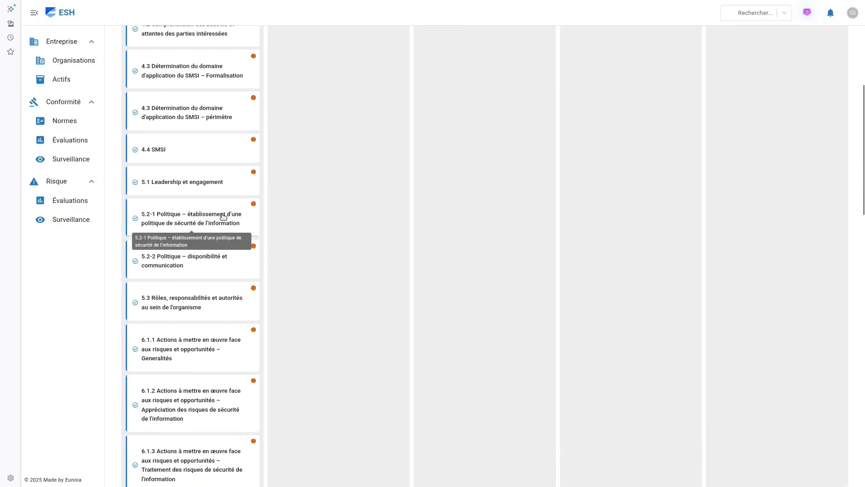
Look through the ISO/IEC 27001:2022(FR) requirement cards waiting in the À faire column
scroll(224, 217, "up", 4)
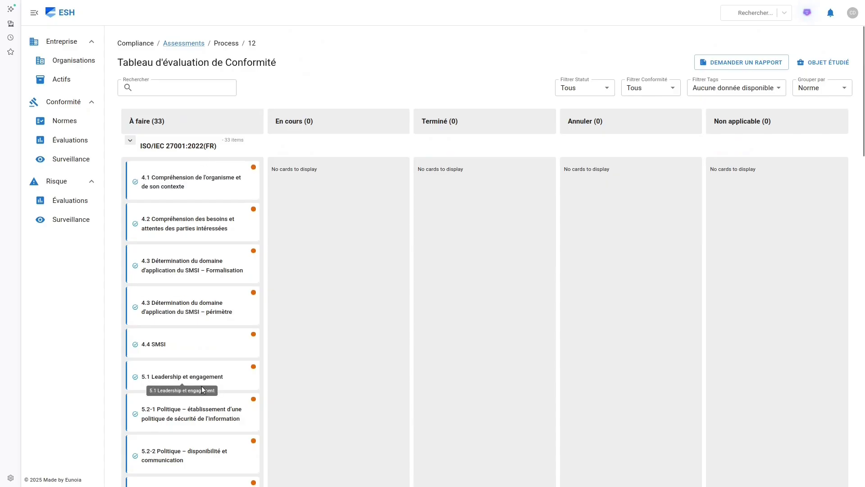
scroll(207, 324, "down", 5)
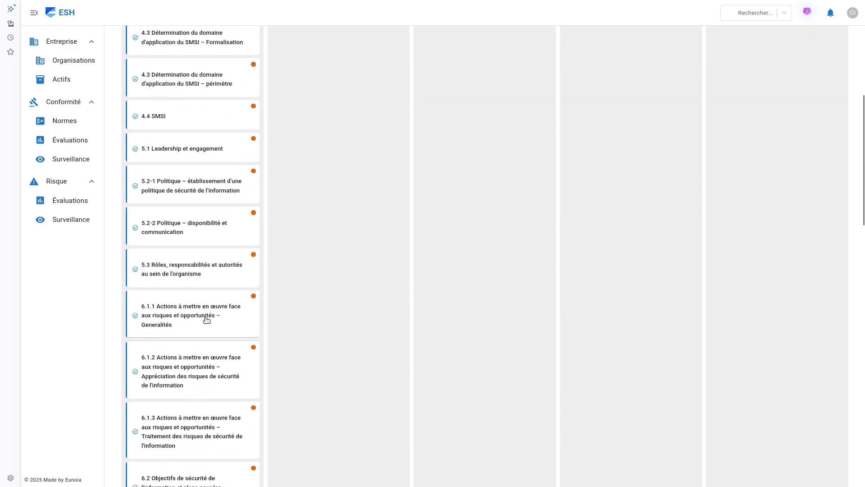
scroll(207, 320, "down", 2)
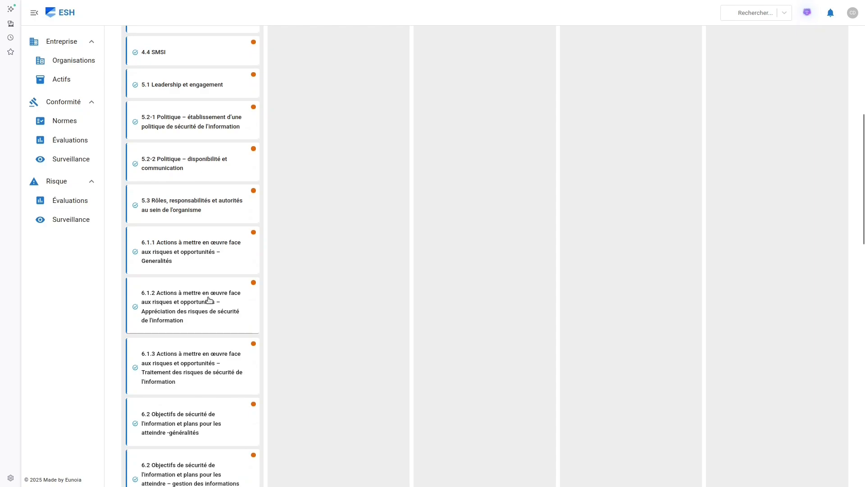
scroll(208, 300, "down", 2)
scroll(208, 300, "down", 3)
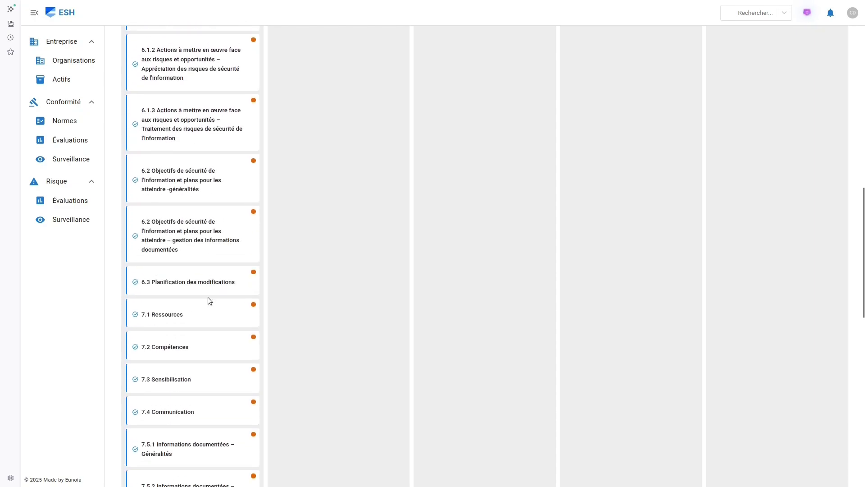
scroll(209, 299, "down", 5)
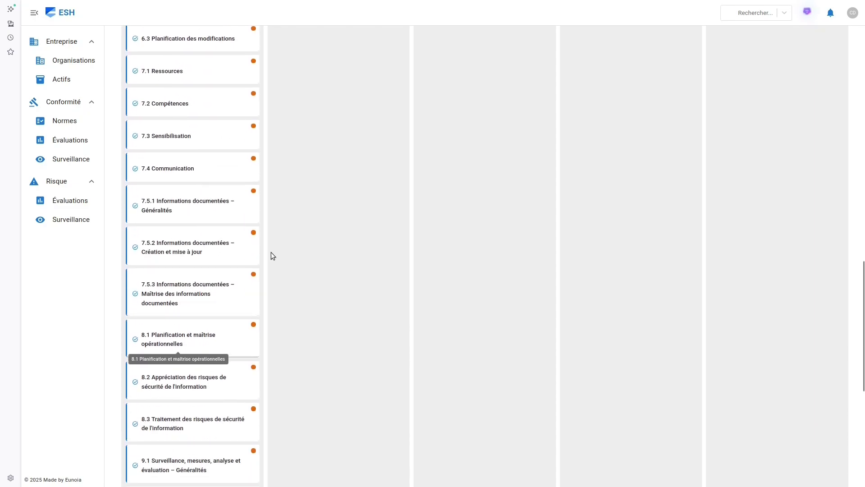
scroll(162, 329, "down", 7)
scroll(164, 325, "up", 7)
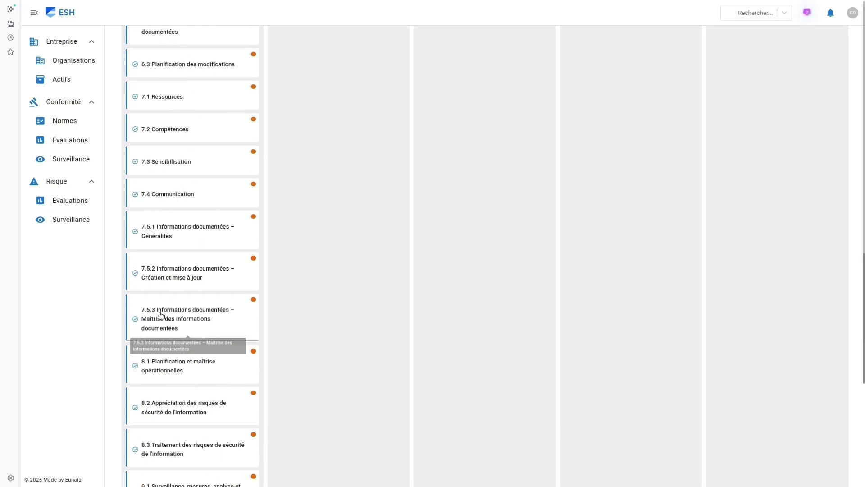
scroll(161, 313, "up", 11)
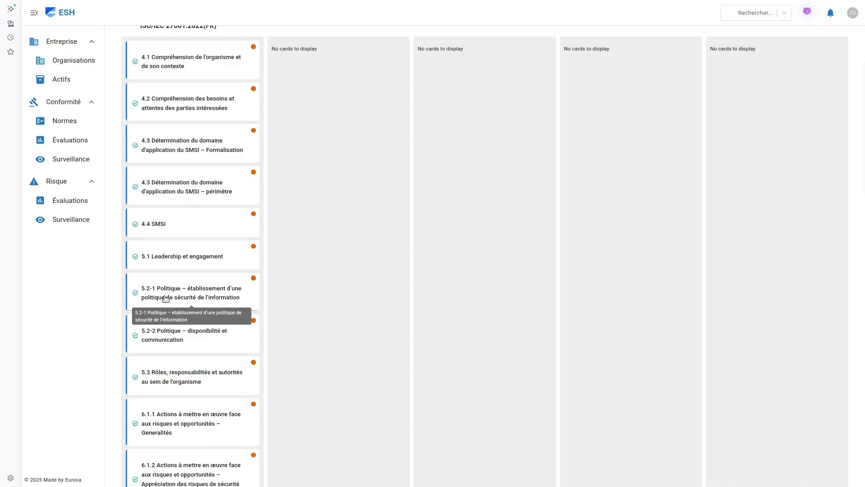
Move the card "5.2-1 Politique – établissement d'une politique de sécurité de l'information" from À faire to En cours and open it
left_click_drag(166, 299, 304, 90)
scroll(314, 111, "up", 3)
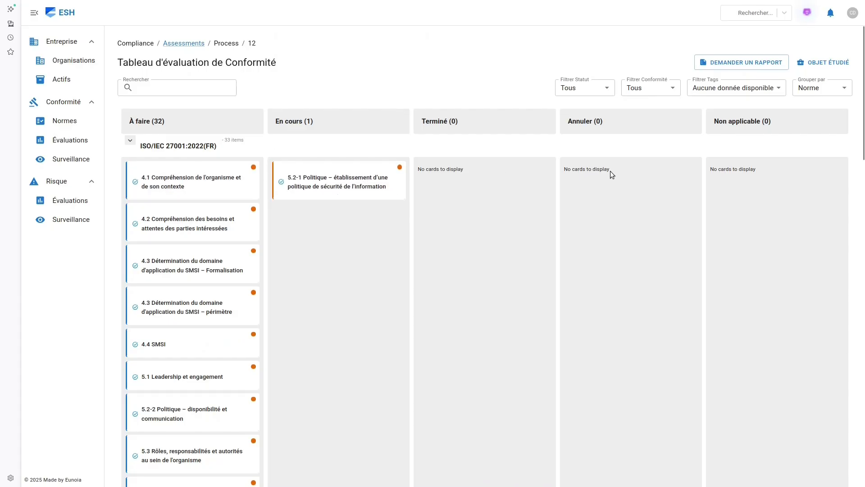
left_click(357, 182)
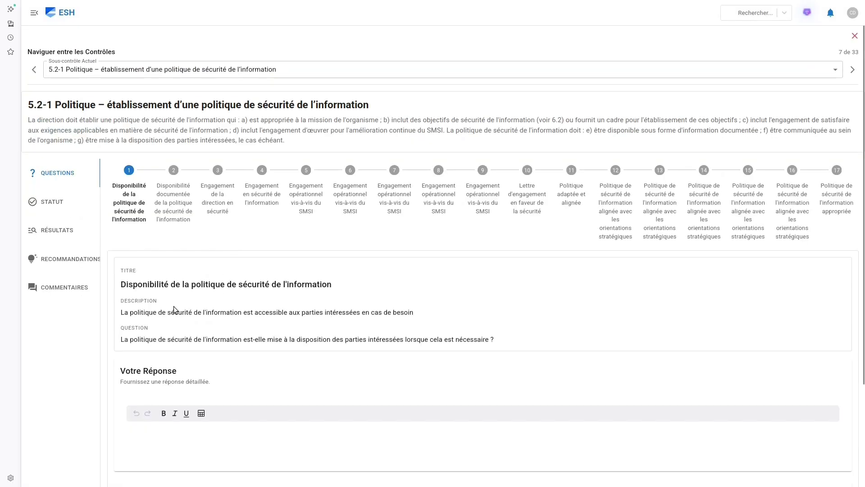
Answer the first question, on the availability of the security policy, with "Une politique de sécurité est en place" and start a new line
scroll(174, 309, "down", 2)
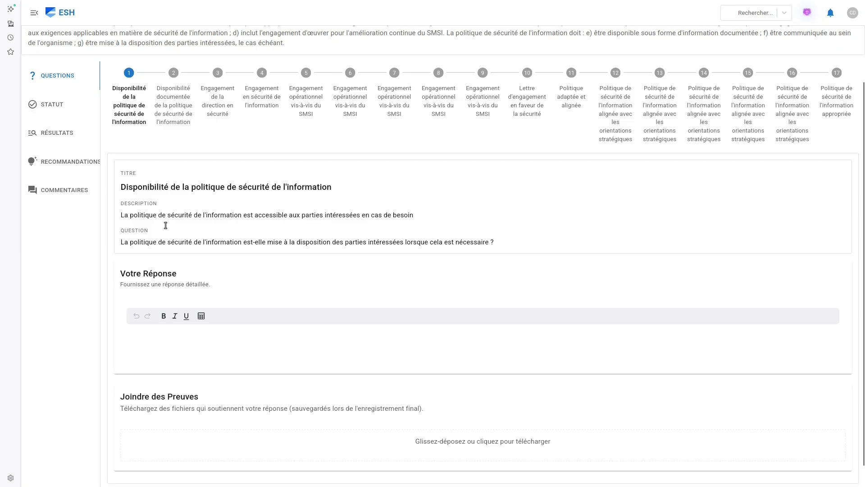
left_click_drag(121, 187, 351, 184)
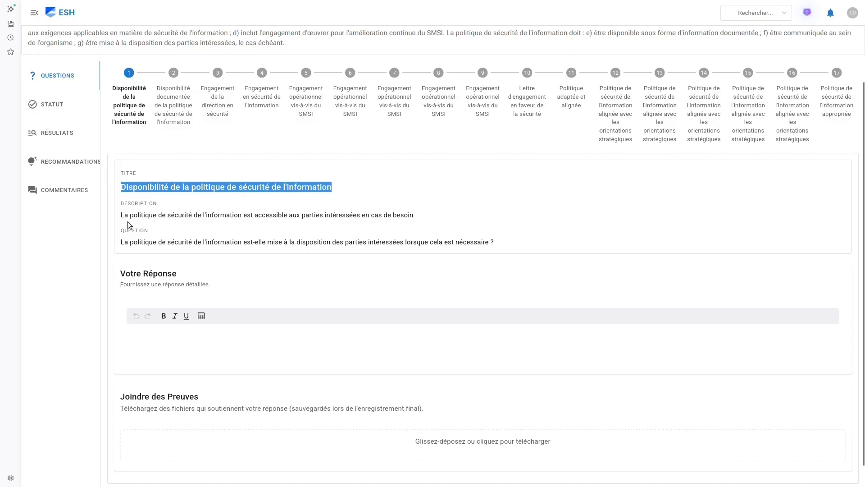
left_click(158, 342)
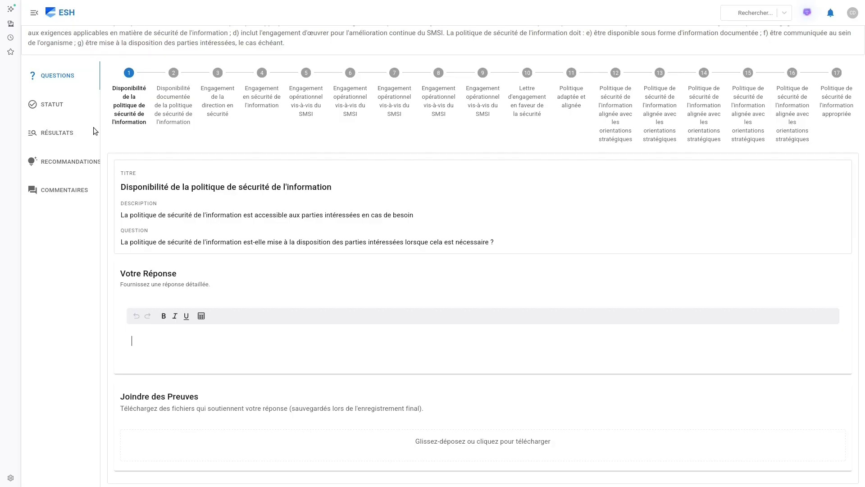
type("fdsjkf")
key("BackSpace")
key("BackSpace")
key("BackSpace")
type("P")
key("BackSpace")
type("Une p")
key("BackSpace")
key("BackSpace")
key("BackSpace")
key("BackSpace")
type("itique de séc")
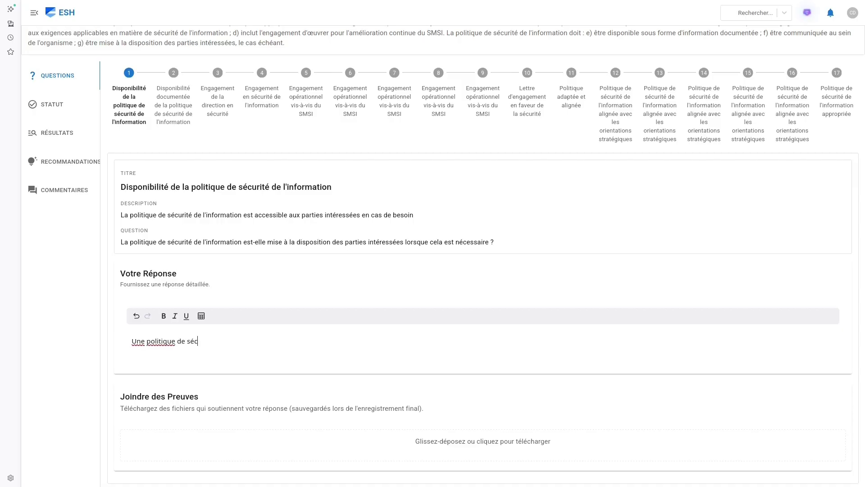
type("yruté")
key("BackSpace")
type("u")
key("End")
key("BackSpace")
type("i")
key("End")
key("Return")
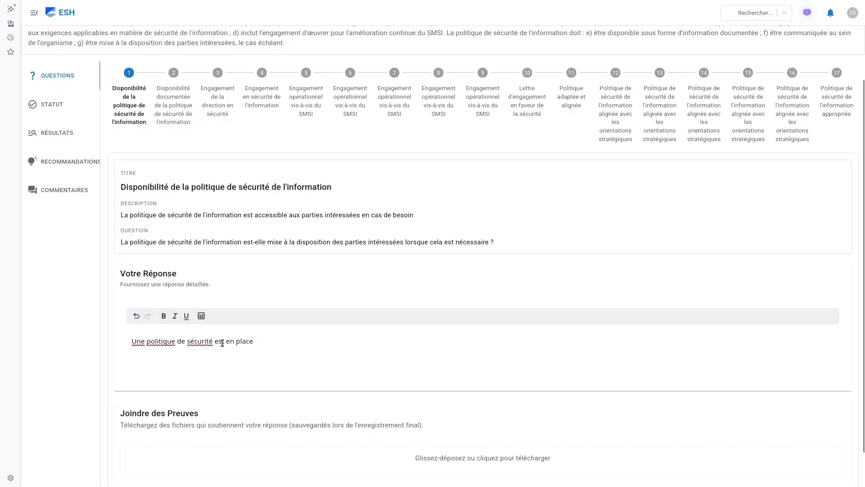
Add a second line to the answer with the bold sample text "kdsdjskdjksdldjls" and select that line
left_click(164, 316)
type("kdsdjskdjksdldjls")
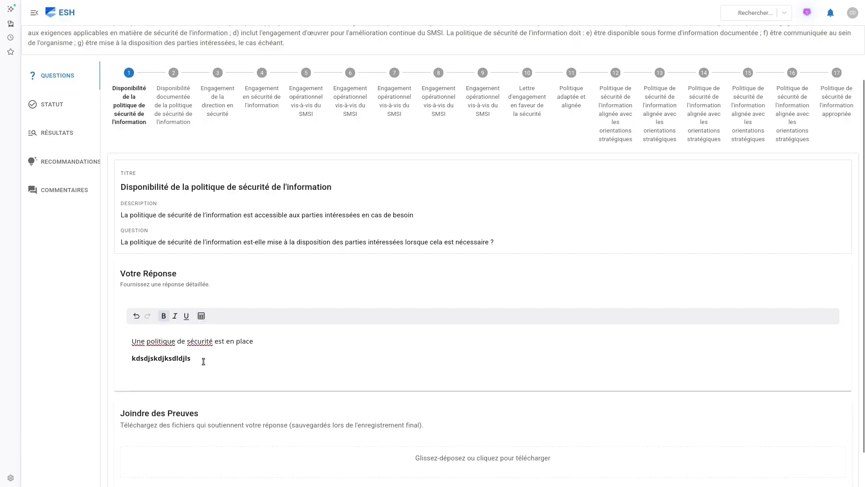
left_click_drag(202, 360, 126, 360)
scroll(256, 383, "down", 1)
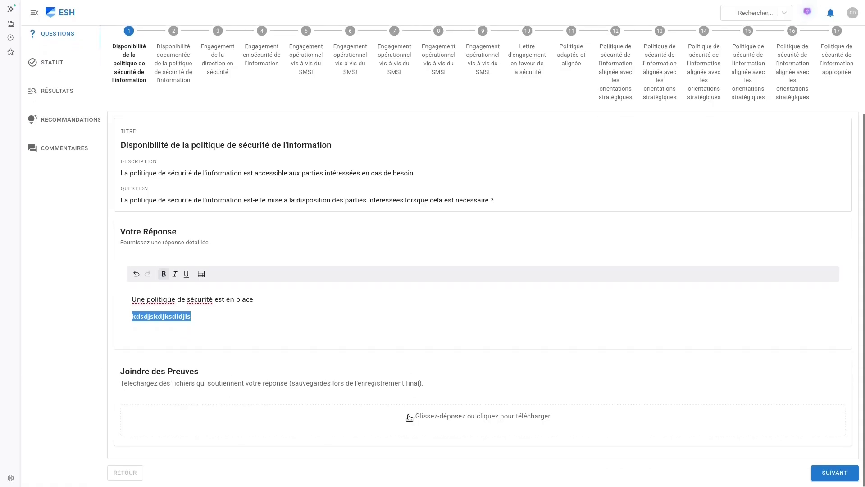
Set the Compliance Status Assessment of control 5.2-1 to Minor Non-conformity in its status section
scroll(409, 418, "up", 3)
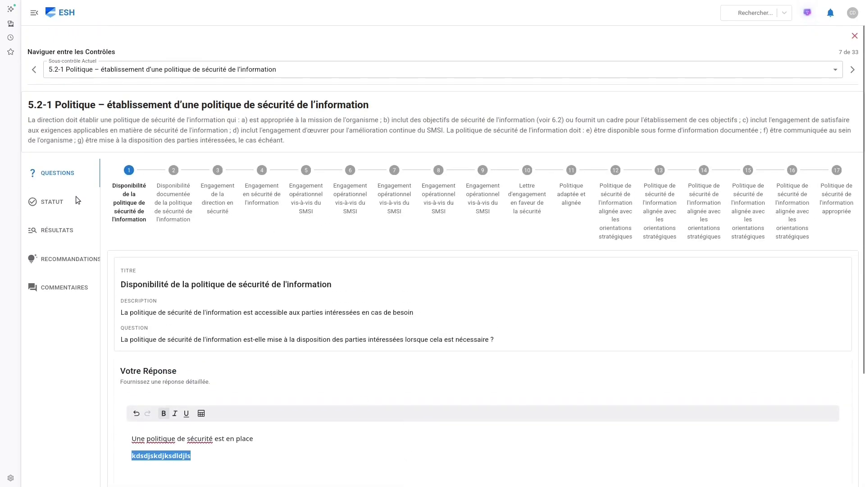
left_click(63, 203)
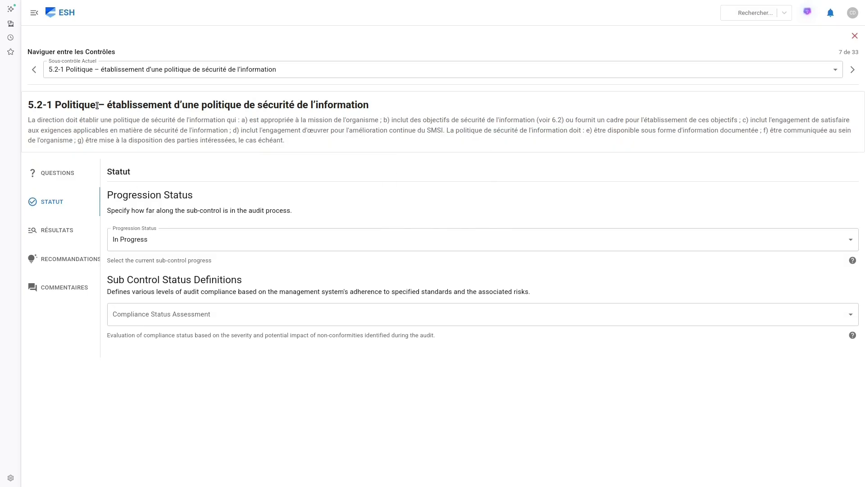
left_click_drag(96, 105, 370, 109)
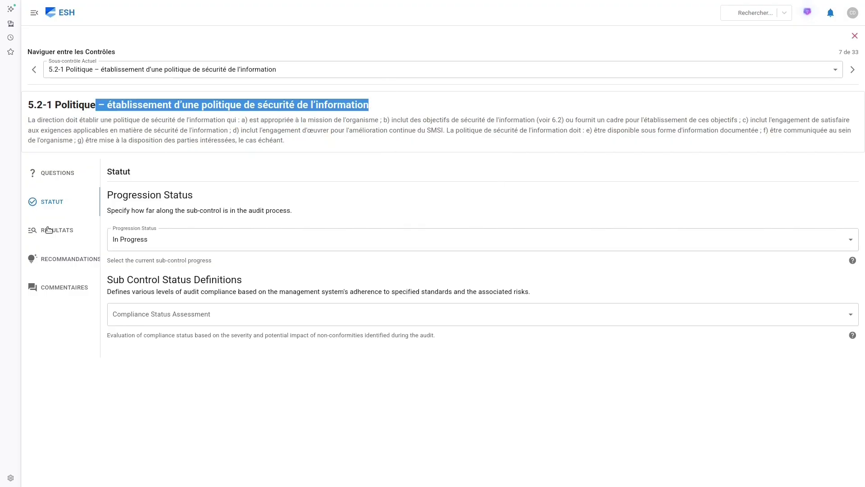
left_click(164, 321)
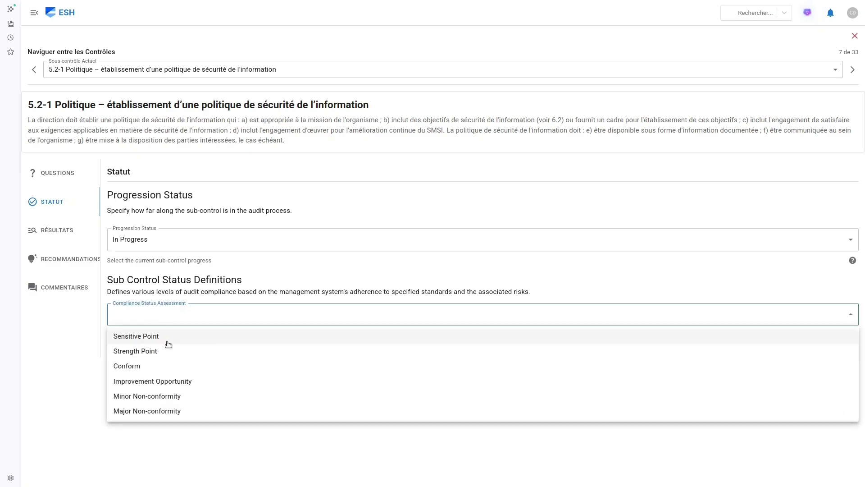
left_click(168, 399)
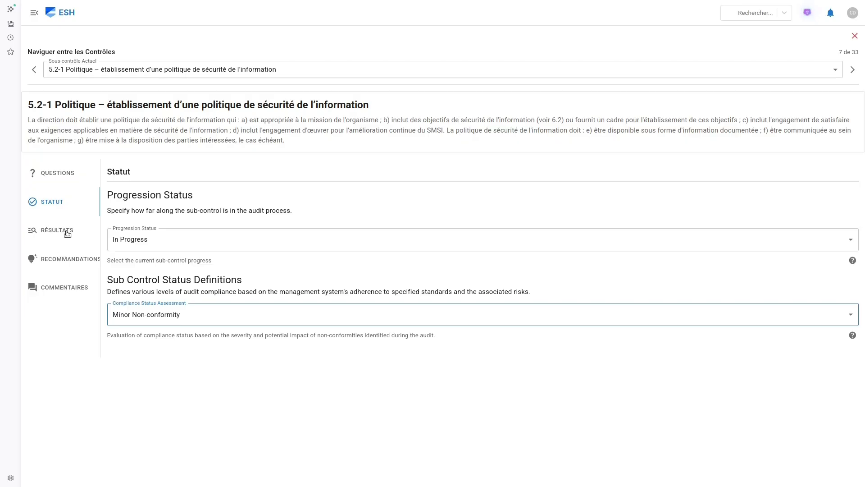
Delete the bold sample line from the first answer and continue its sentence in bold with "mais elle n'a pas été validée par la direction."
left_click(58, 173)
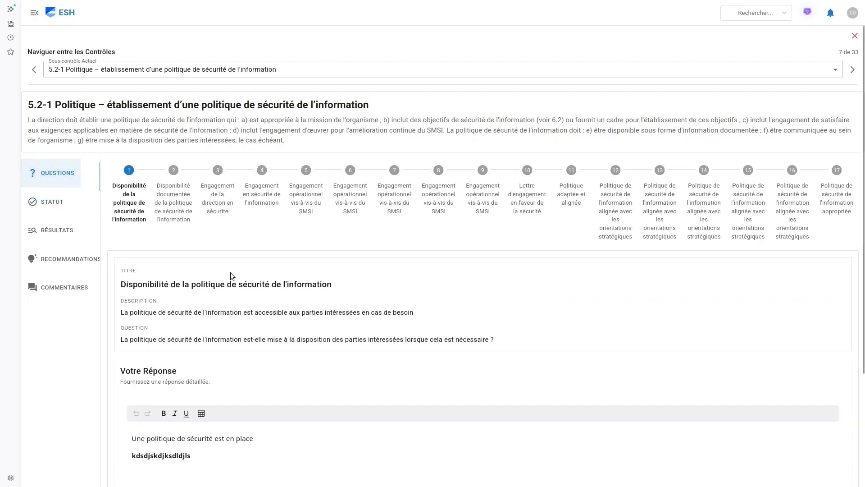
left_click(240, 456)
double_click(244, 456)
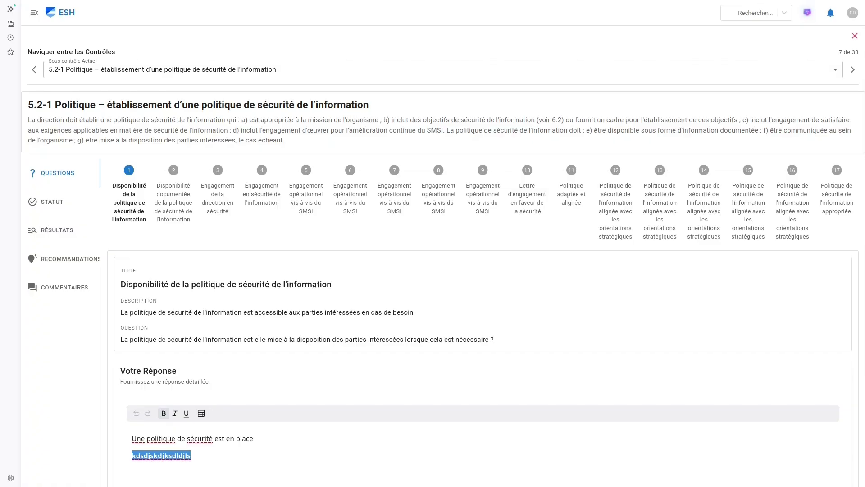
key("BackSpace")
key("BackSpace")
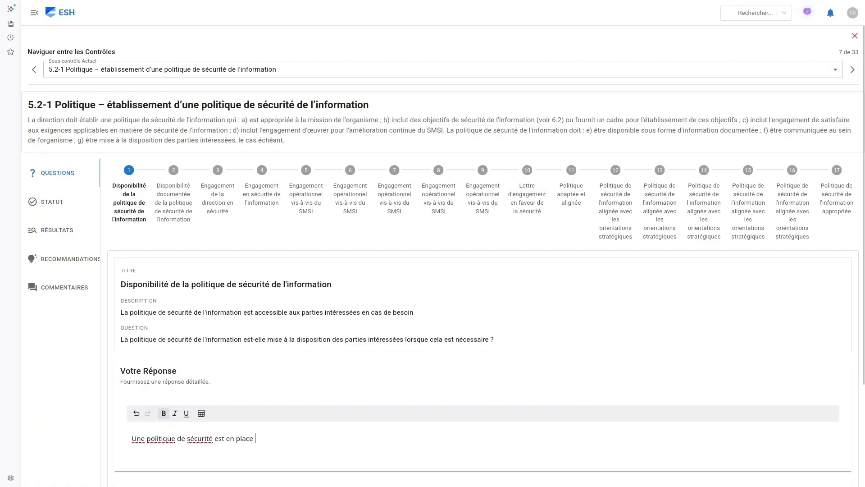
type("mais elle ")
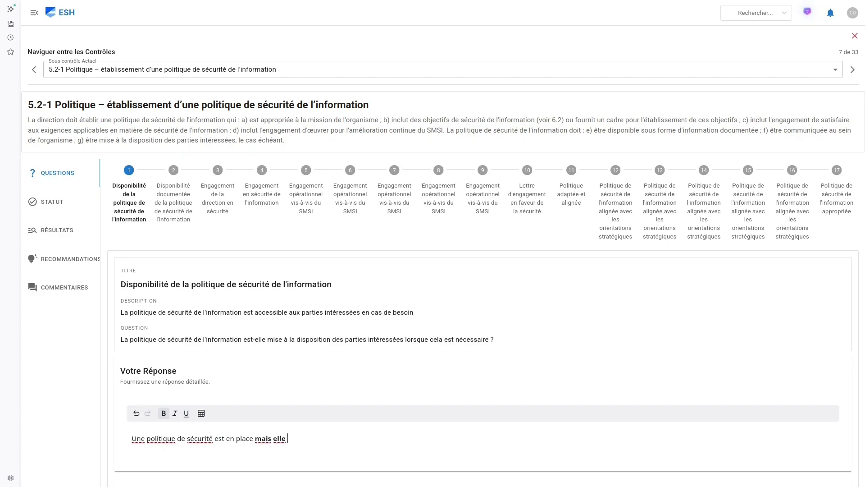
type("n'a pas été validée par ")
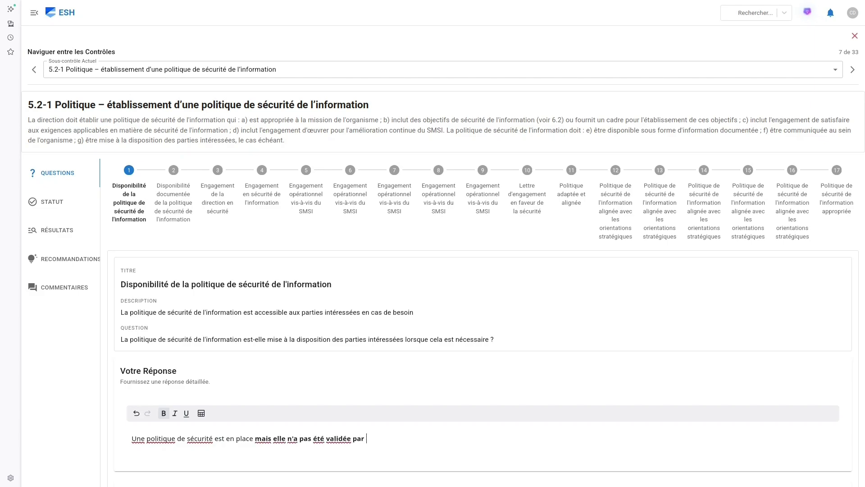
type("la direction.")
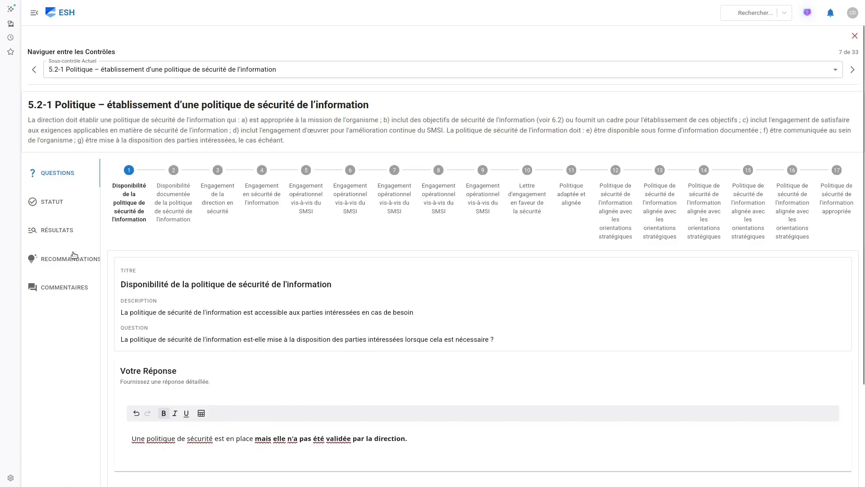
Check the Résultats section of control 5.2-1, review the first question with its answer, and reopen the status section
left_click(57, 229)
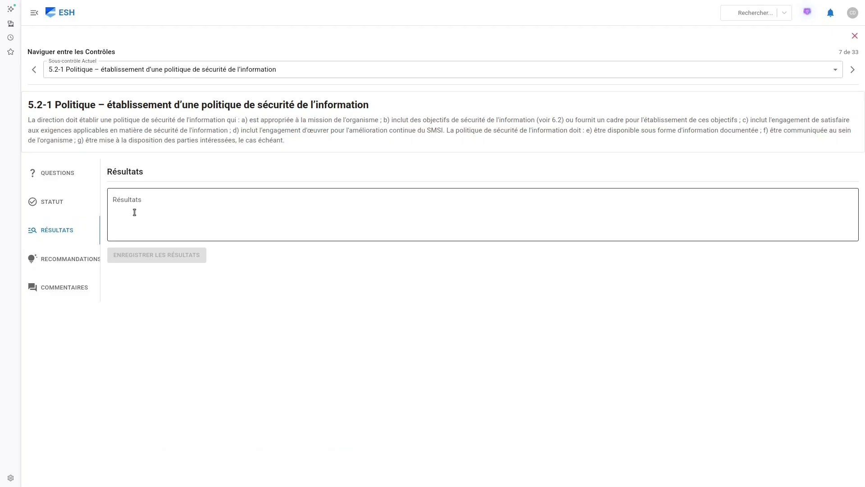
left_click(62, 205)
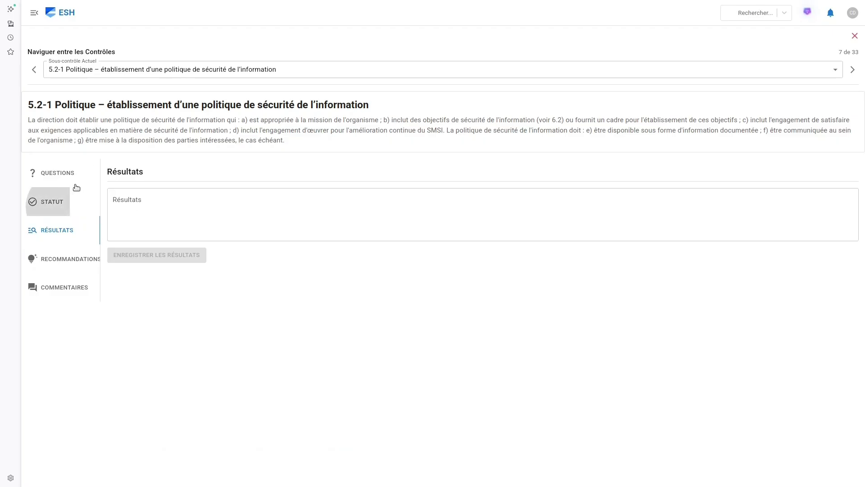
left_click(85, 172)
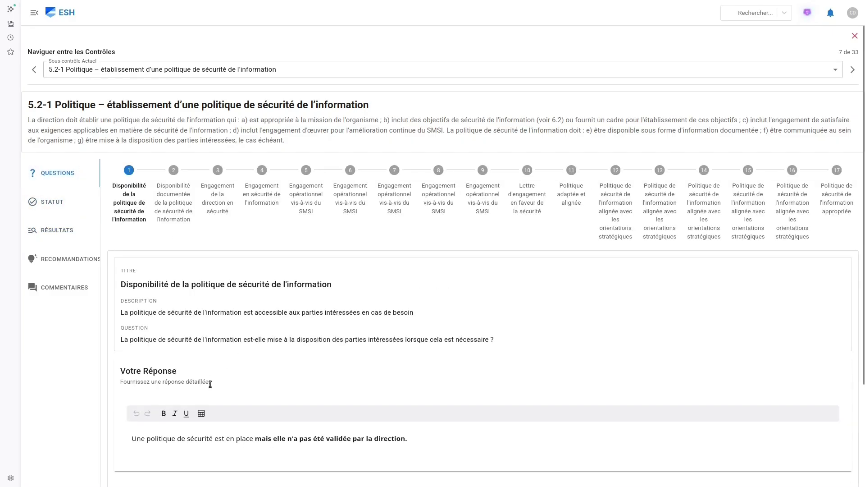
scroll(227, 382, "down", 2)
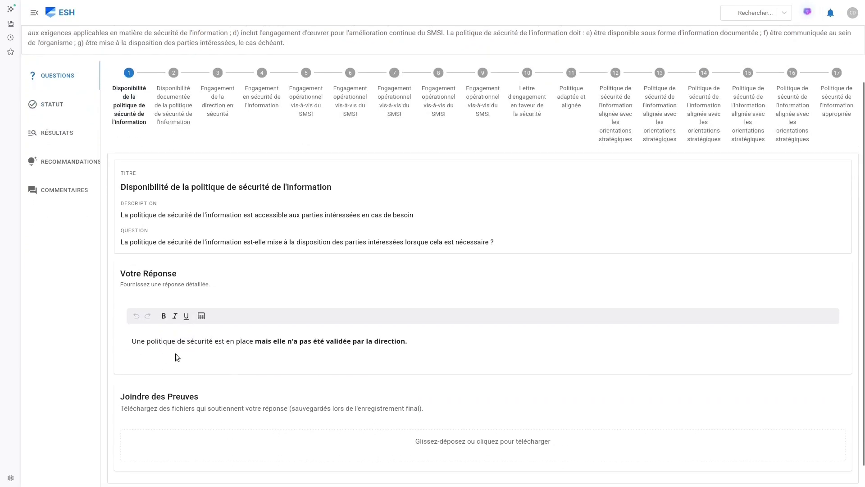
scroll(296, 355, "up", 2)
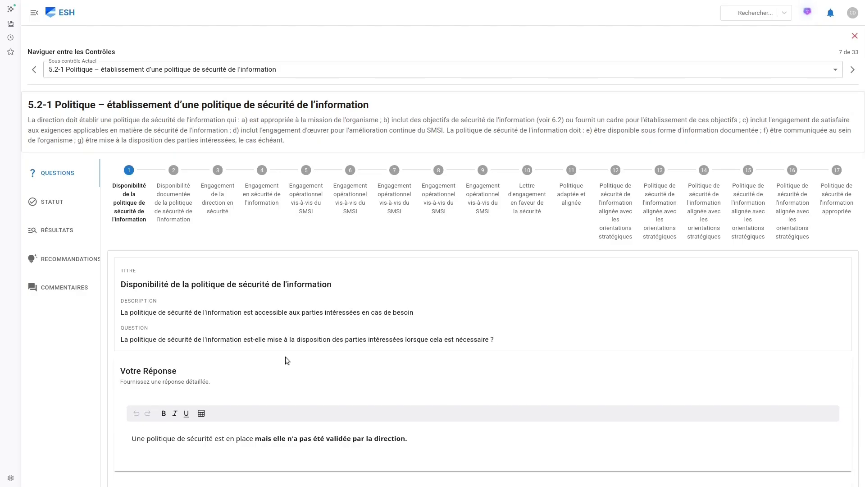
scroll(271, 363, "down", 1)
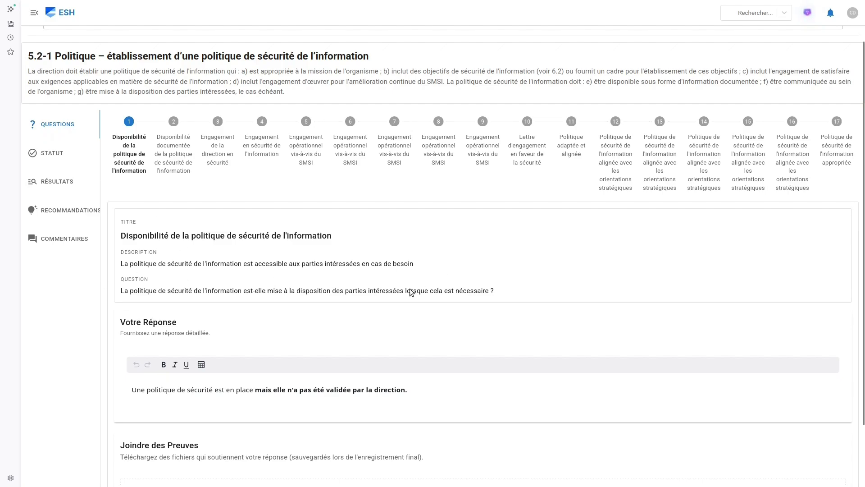
scroll(411, 292, "down", 2)
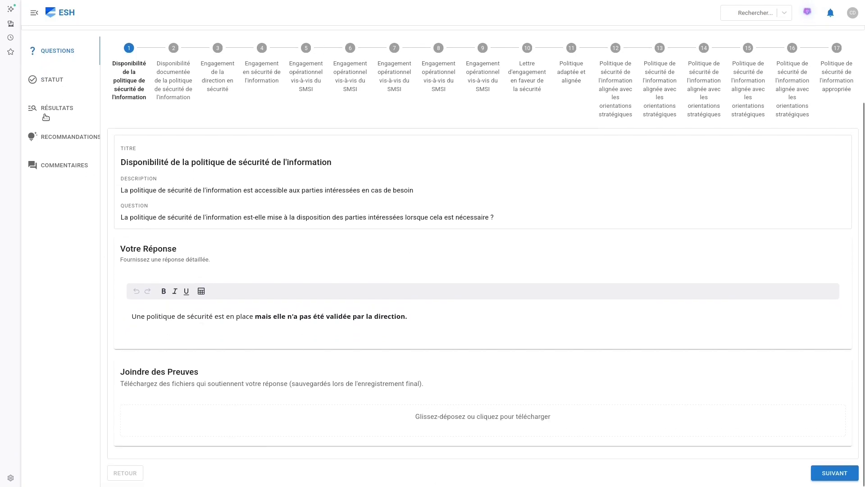
left_click(60, 89)
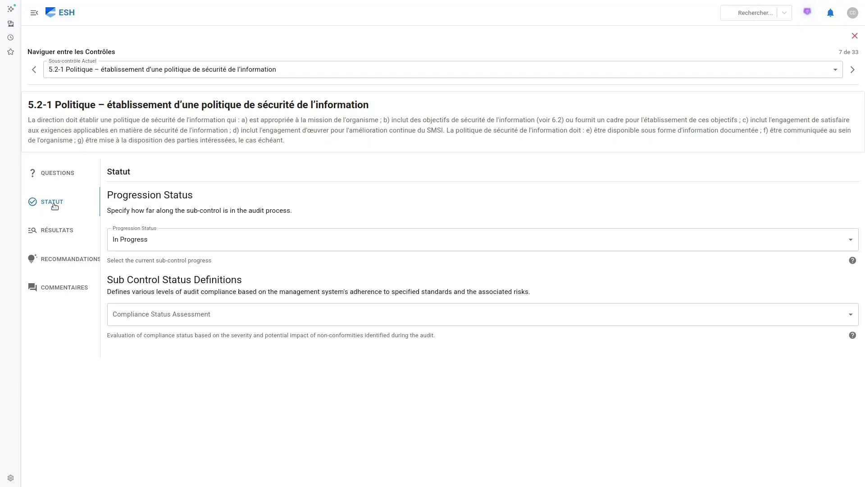
Record "Il manque la signature de la politique de sécurité" as the results text of control 5.2-1 and save it
left_click(63, 229)
left_click(219, 196)
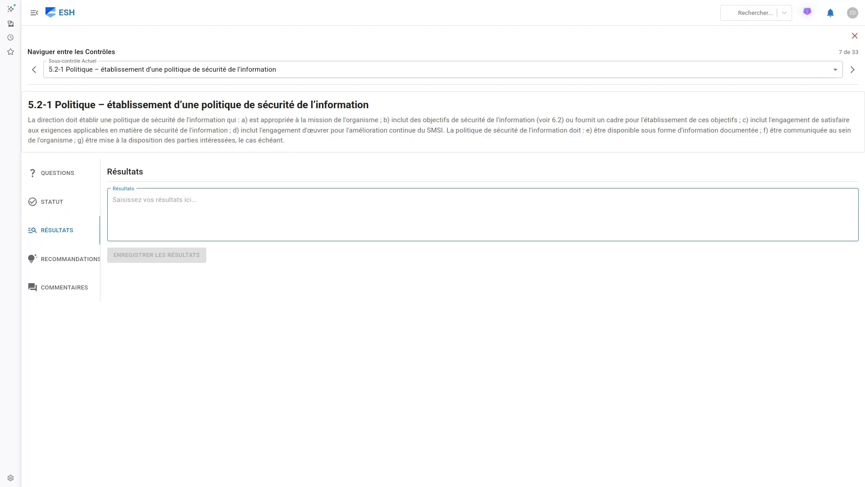
type("Il m")
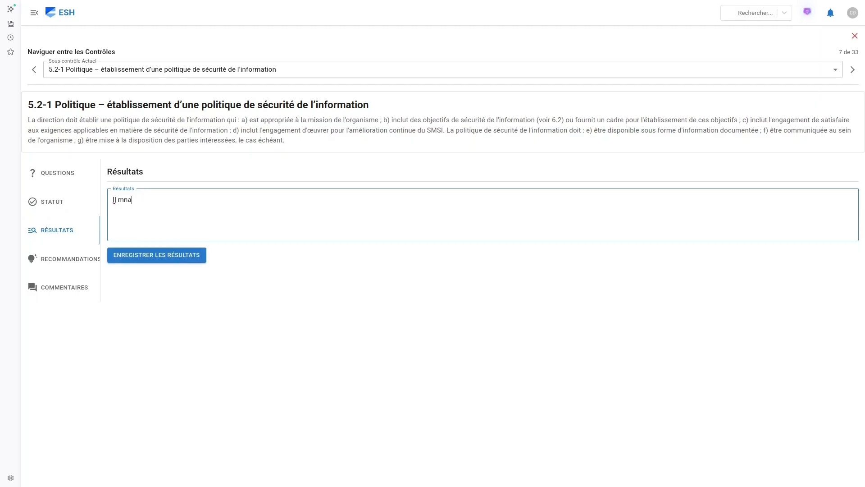
type("anquy")
type(" kl")
type("a signature de ")
type("la politique de ")
type("sécurité")
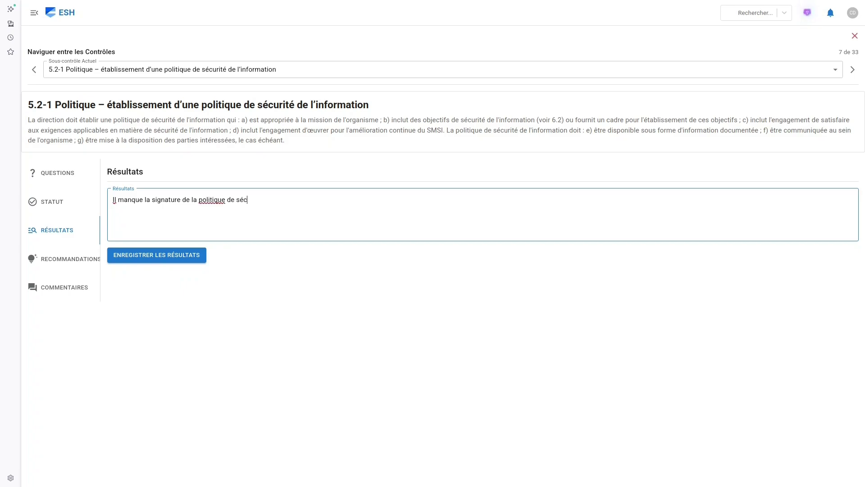
left_click(163, 260)
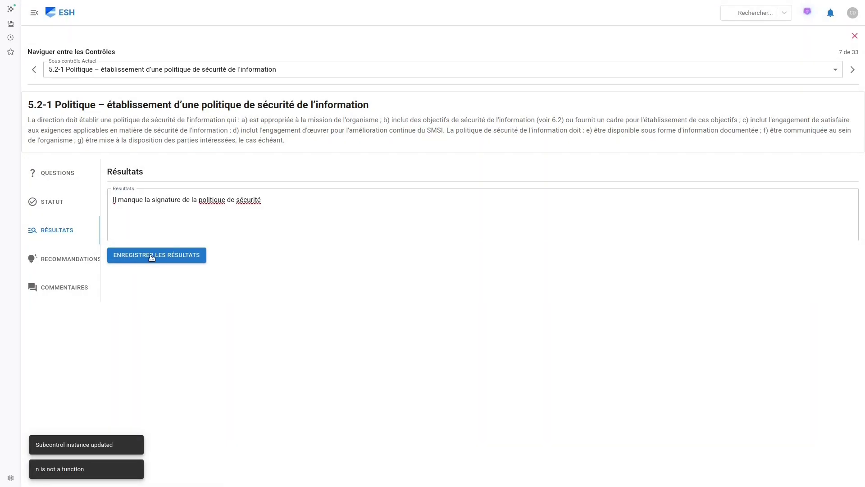
Start a recommendation for control 5.2-1 with "Faire signer la politique" as both its title and description
left_click(58, 260)
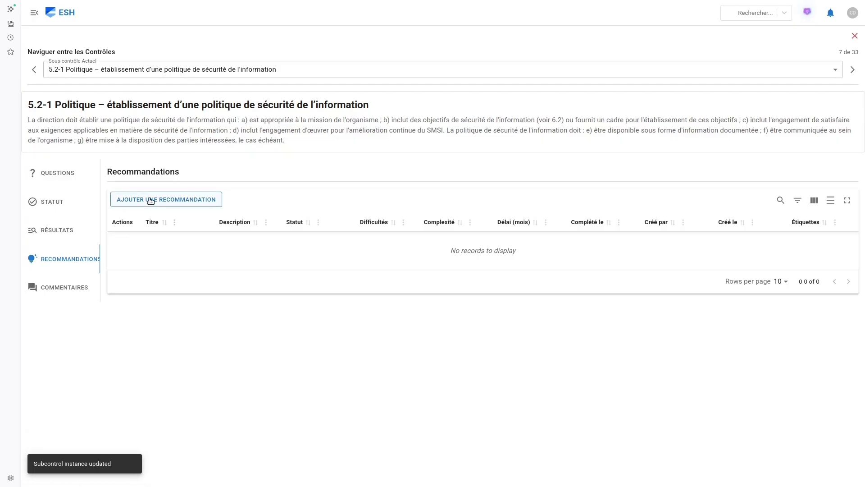
left_click(152, 199)
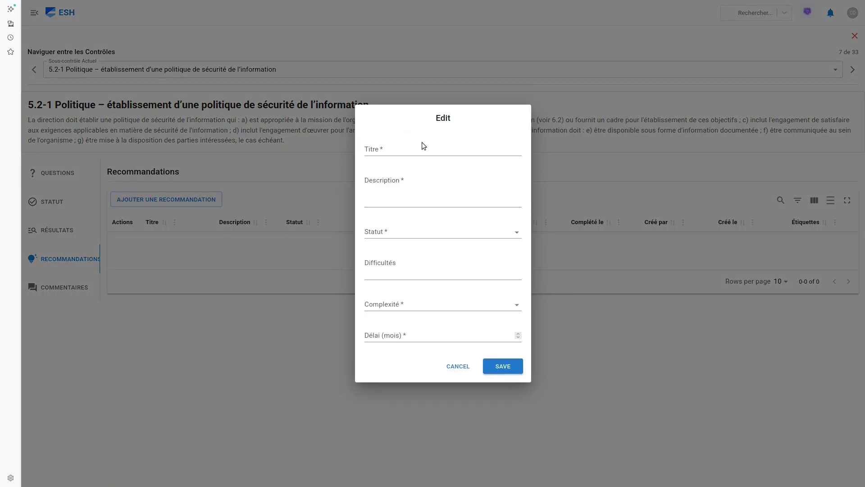
left_click(424, 150)
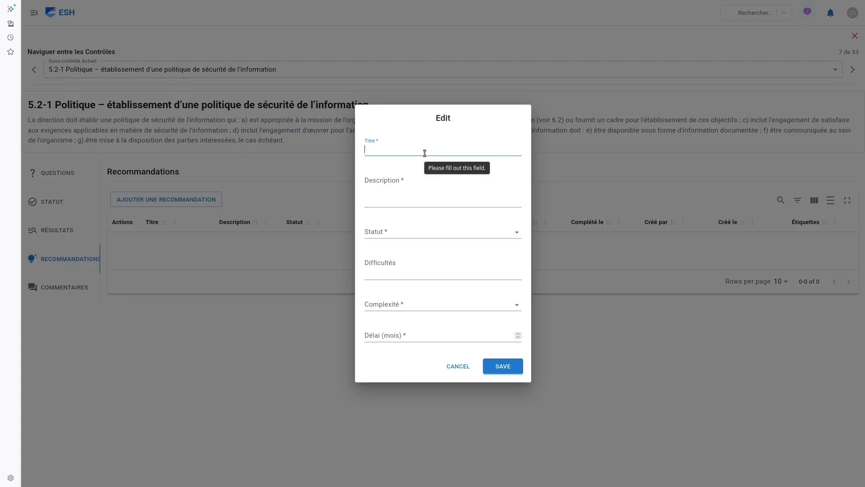
type("Faiub")
key("BackSpace")
type("e ")
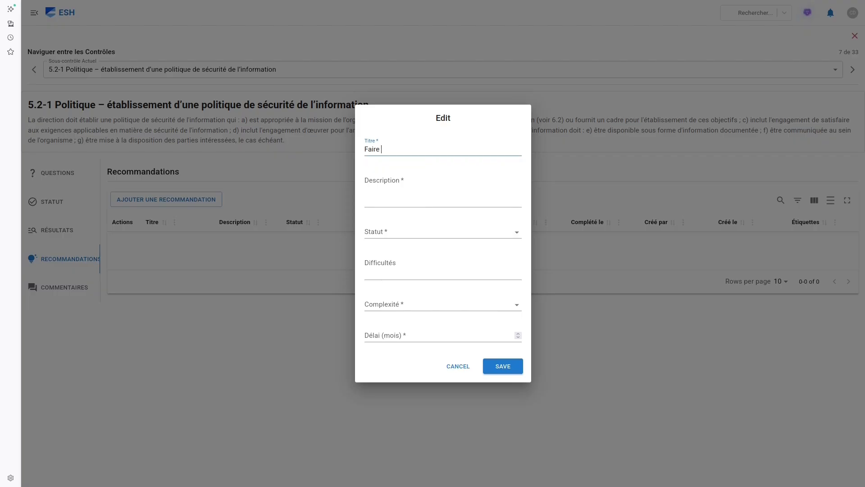
type("signer la politique")
key("ctrl+a")
key("ctrl+c")
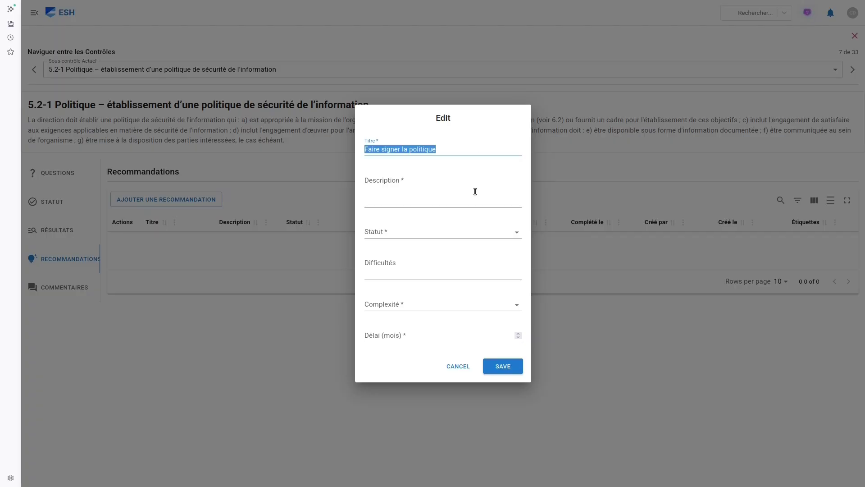
left_click(487, 199)
key("ctrl+v")
Set the recommendation's status to Not Started, difficulties to 1, complexity to 1 and deadline to 1 month, and save it
left_click(423, 233)
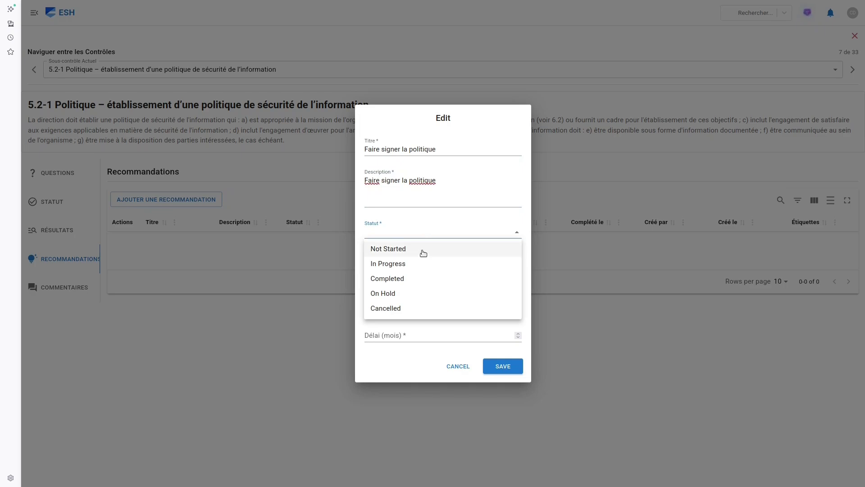
left_click(423, 253)
left_click(398, 274)
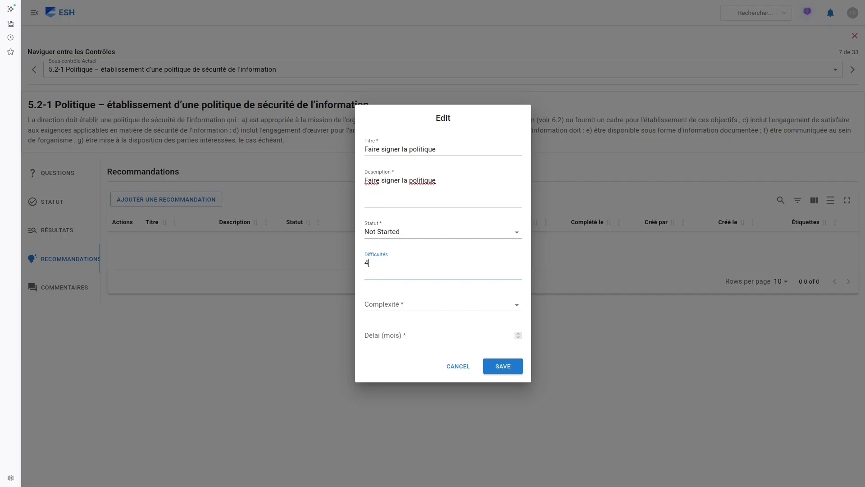
type("1")
left_click(426, 305)
left_click(410, 320)
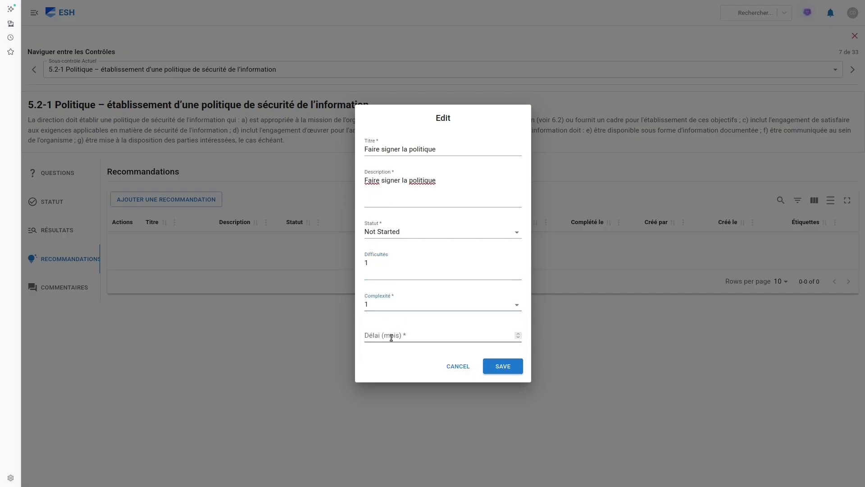
left_click(392, 335)
type("1")
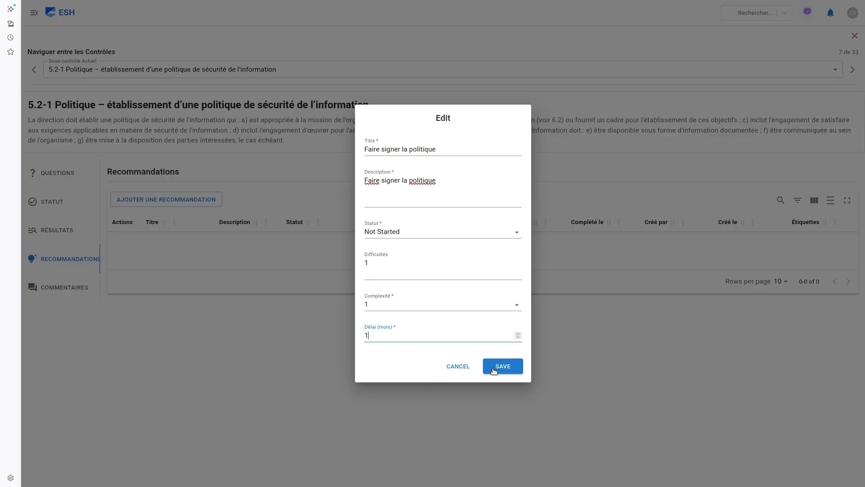
left_click(511, 368)
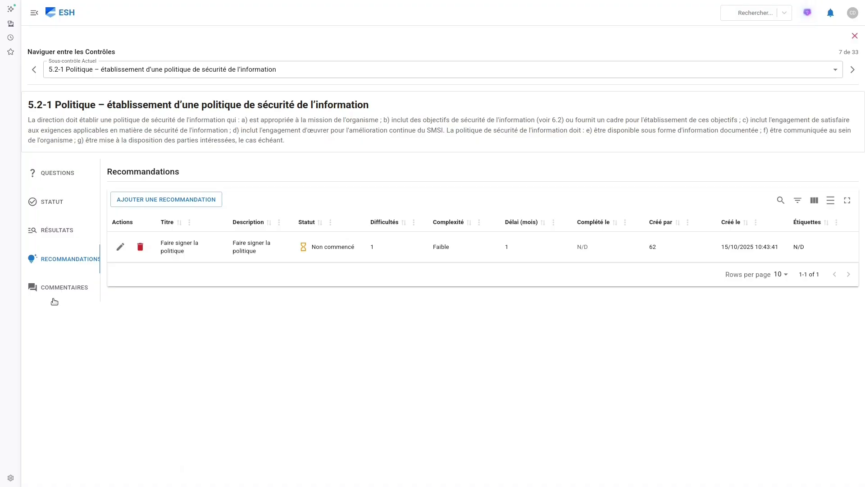
Post the comment "Est ce que ma réponse suffit ou non ?" on control 5.2-1 and reload the comments to check it
left_click(62, 288)
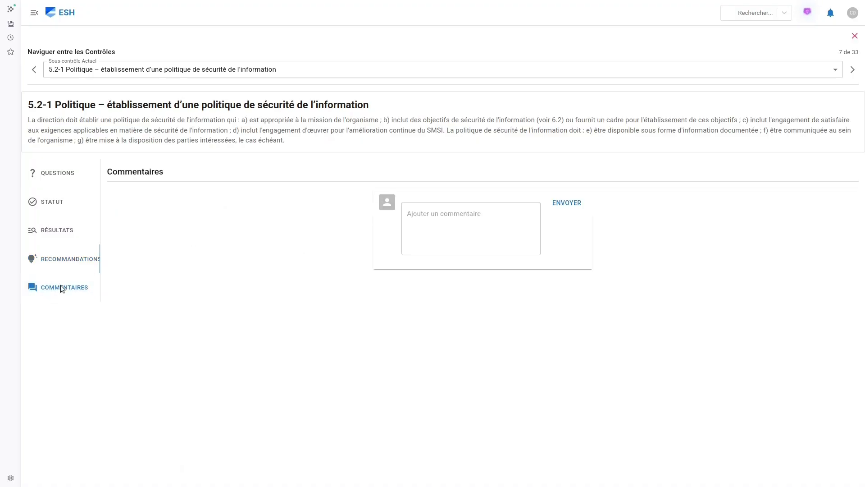
left_click(74, 177)
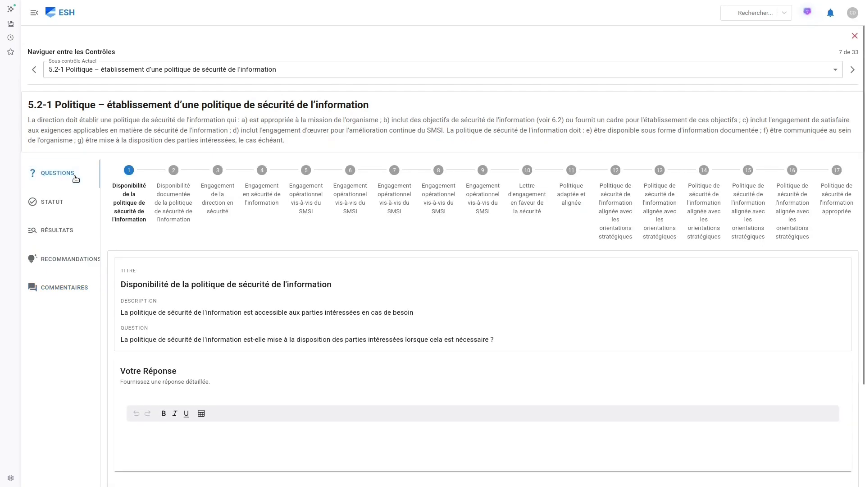
scroll(213, 351, "down", 3)
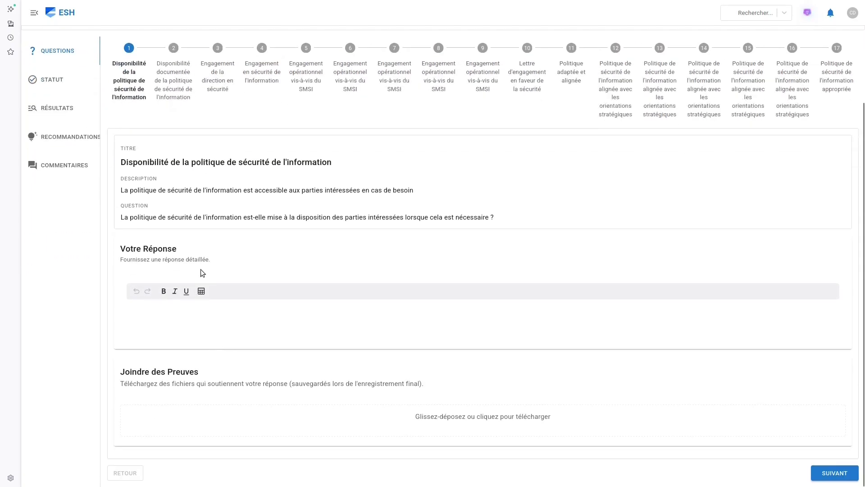
scroll(120, 232, "up", 3)
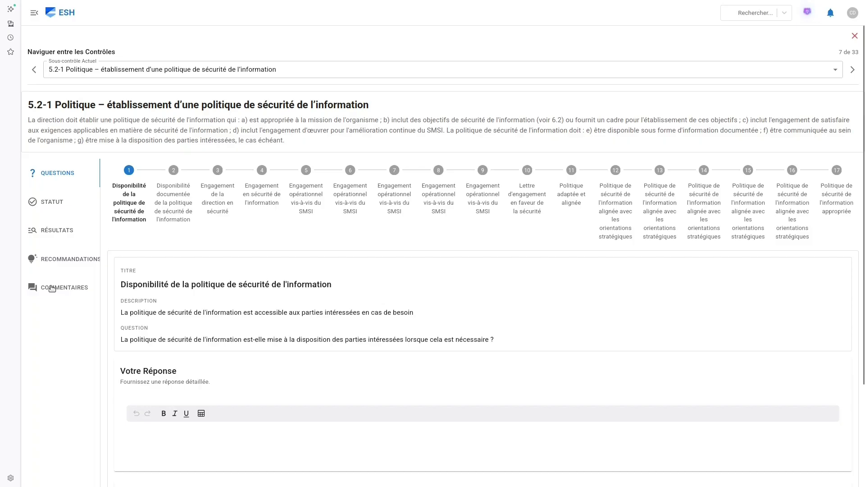
left_click(52, 288)
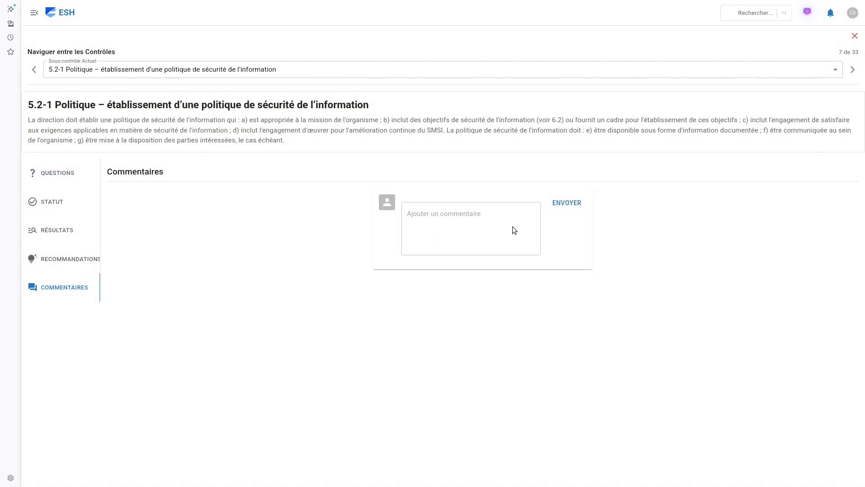
left_click(517, 221)
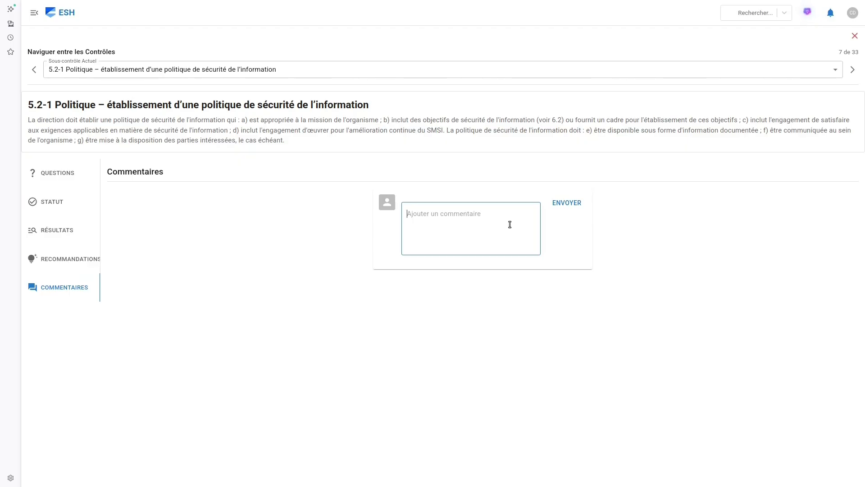
type("Est ce que ma réponse suffit")
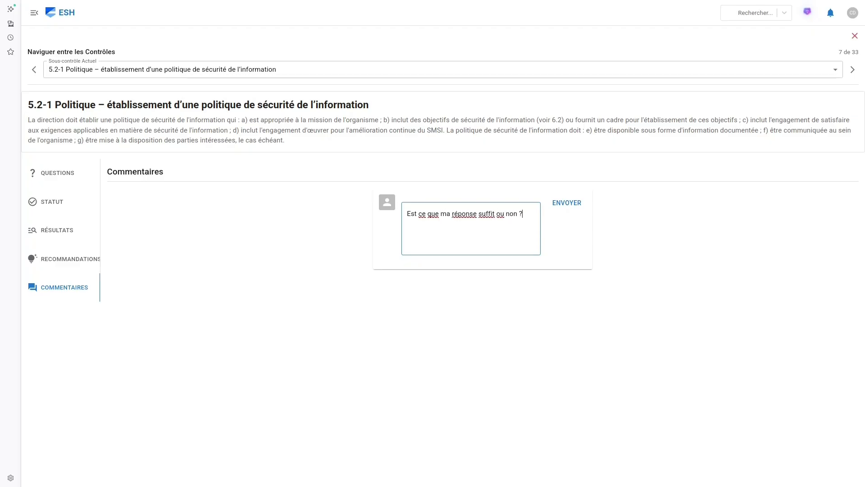
left_click(569, 202)
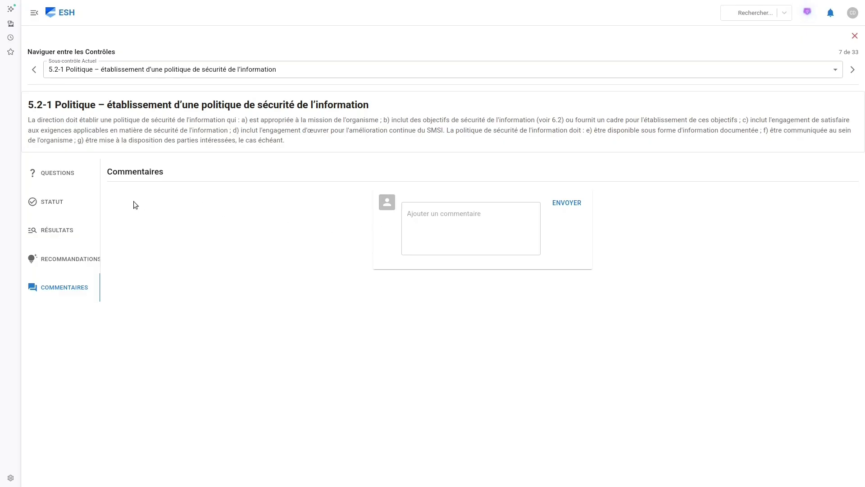
left_click(35, 229)
left_click(74, 289)
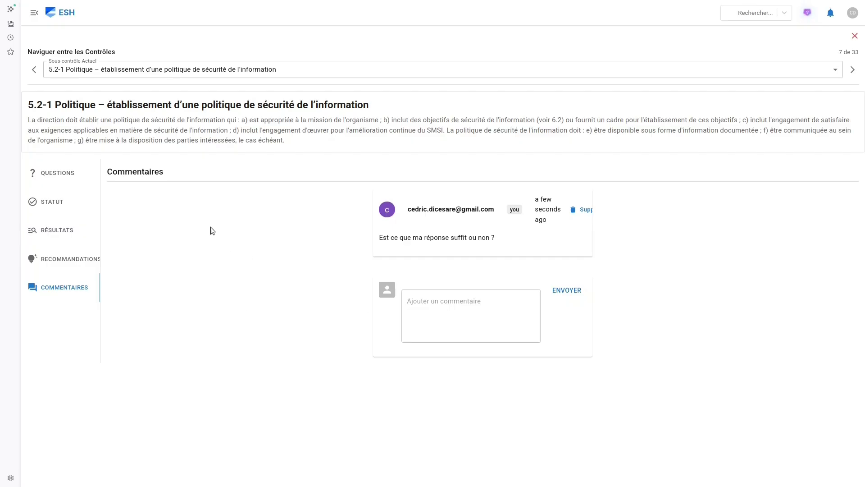
Go to the following control, 5.2-2, highlight its first question for reading, and view its comments section
left_click(854, 70)
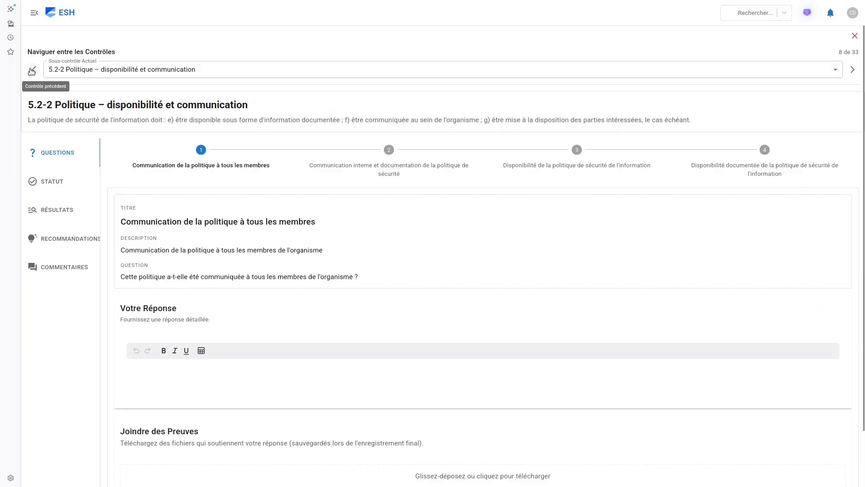
left_click(31, 70)
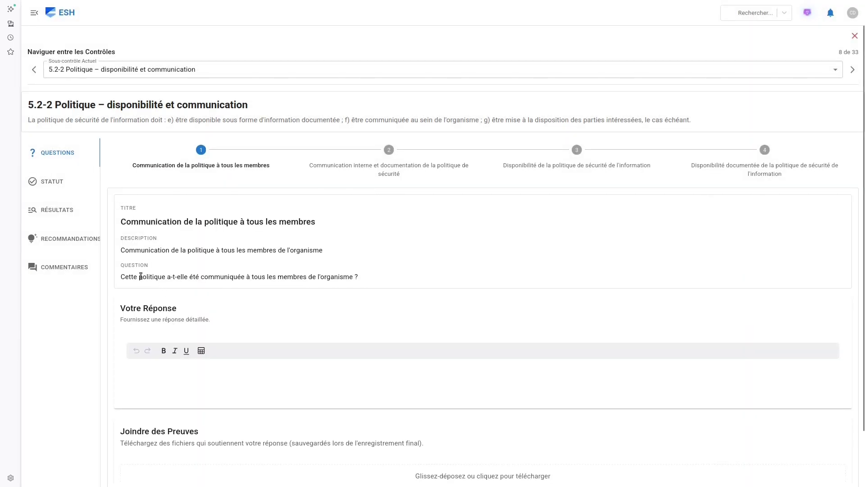
left_click_drag(120, 276, 185, 278)
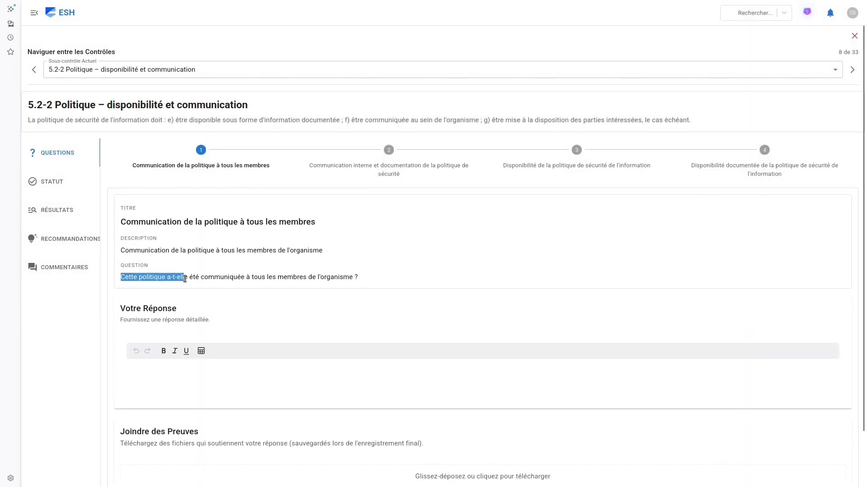
left_click(372, 274)
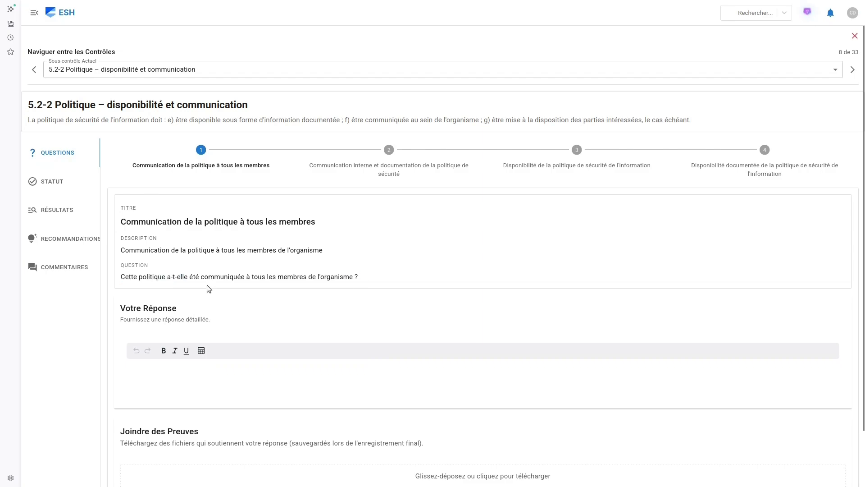
triple_click(146, 275)
left_click_drag(131, 275, 120, 277)
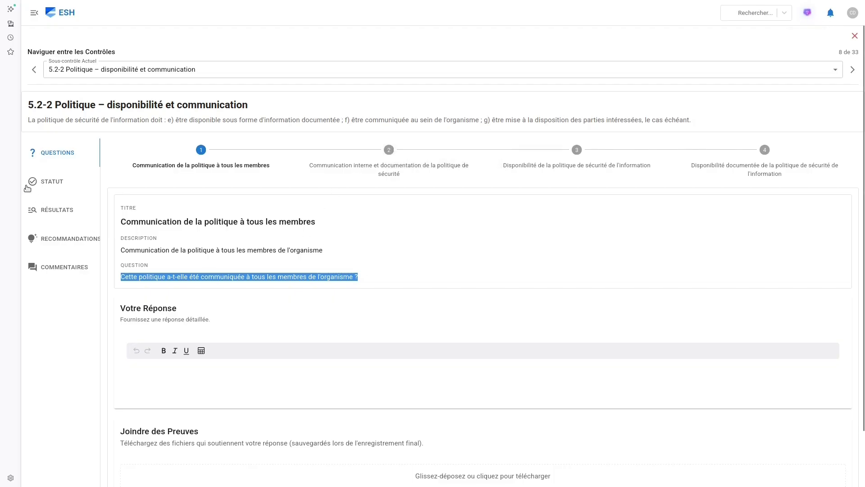
left_click(64, 268)
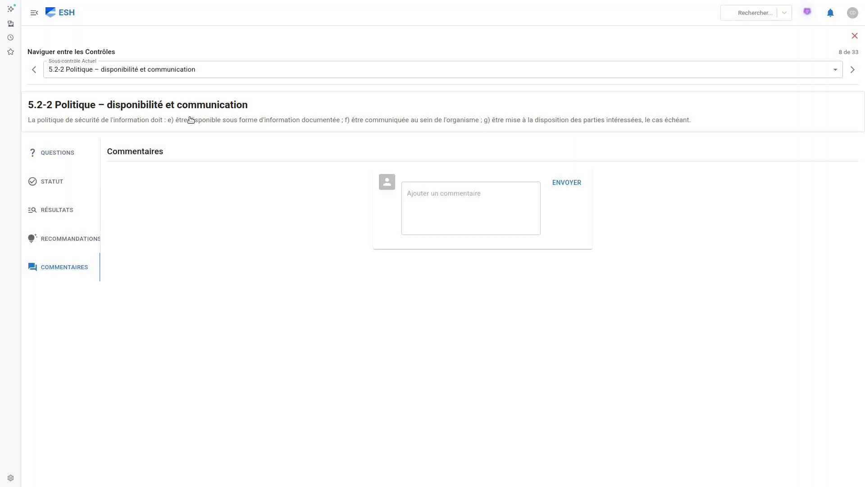
Close the control view and look through the requirement cards on the compliance assessment board
left_click(854, 35)
left_click_drag(346, 164, 427, 176)
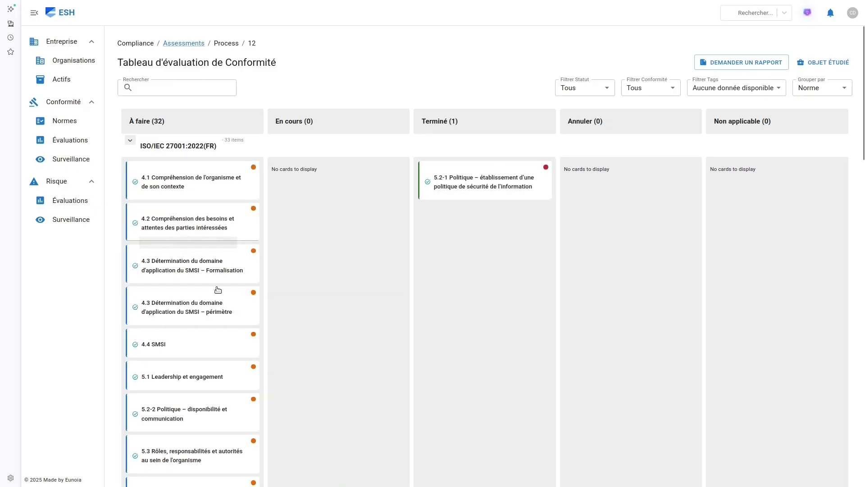
scroll(402, 223, "down", 3)
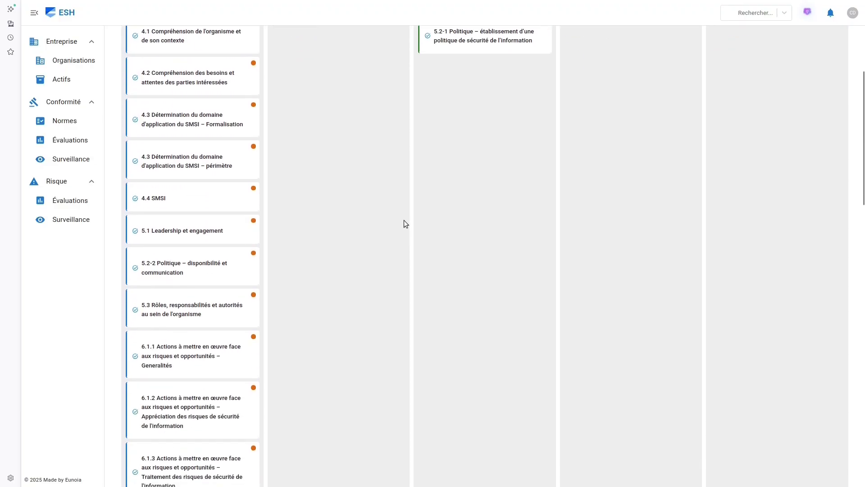
scroll(485, 194, "up", 3)
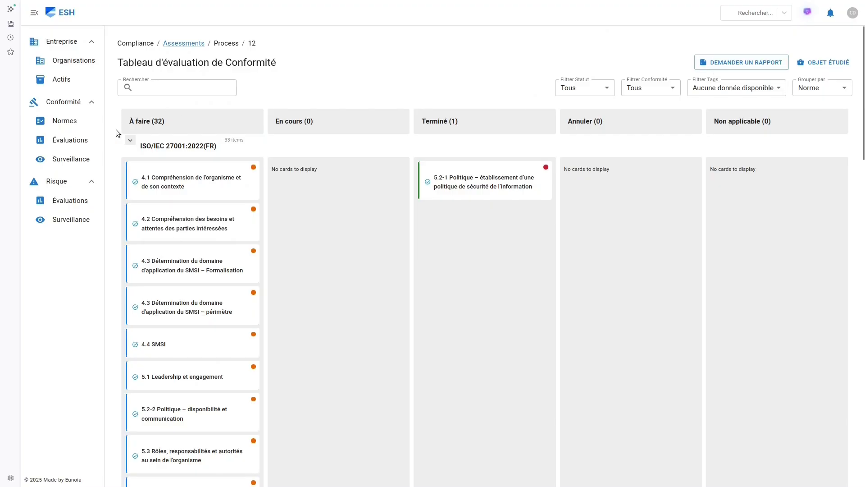
Request a PDF report of the compliance assessment and open the notifications to check for it
left_click(741, 63)
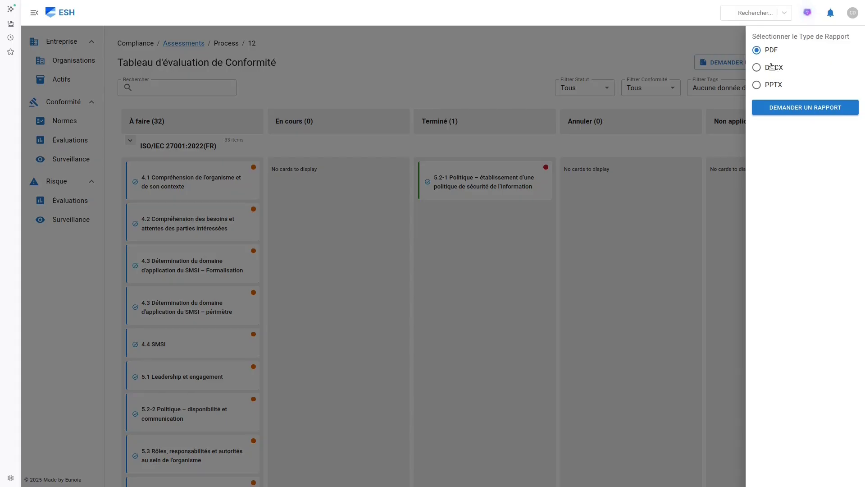
left_click(791, 107)
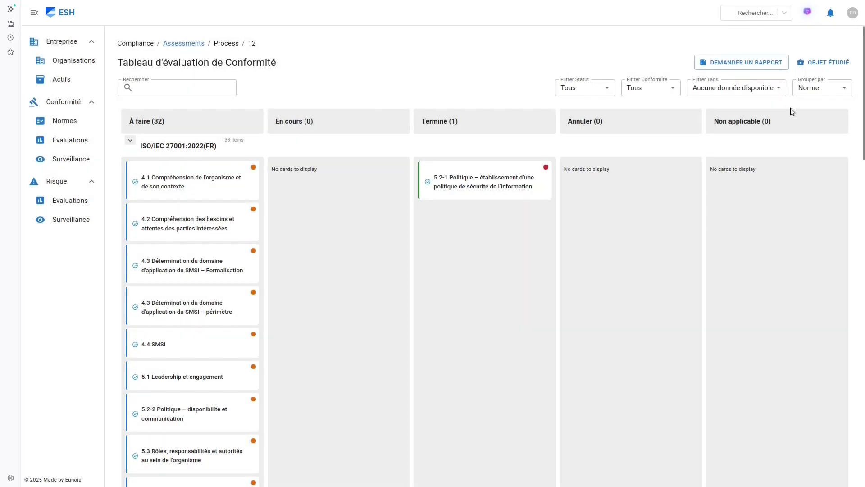
left_click(828, 18)
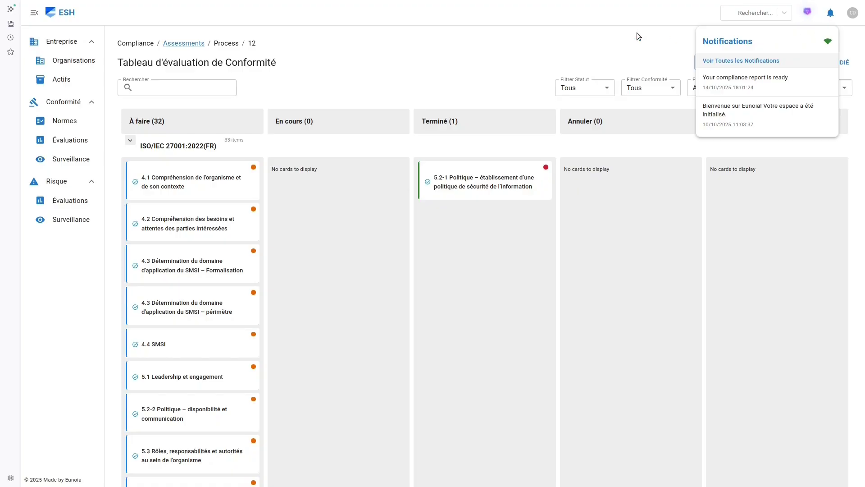
Open the compliance report from its notification and review its first page, from the used standards to the compliance status synthesis and recommendations
left_click(773, 81)
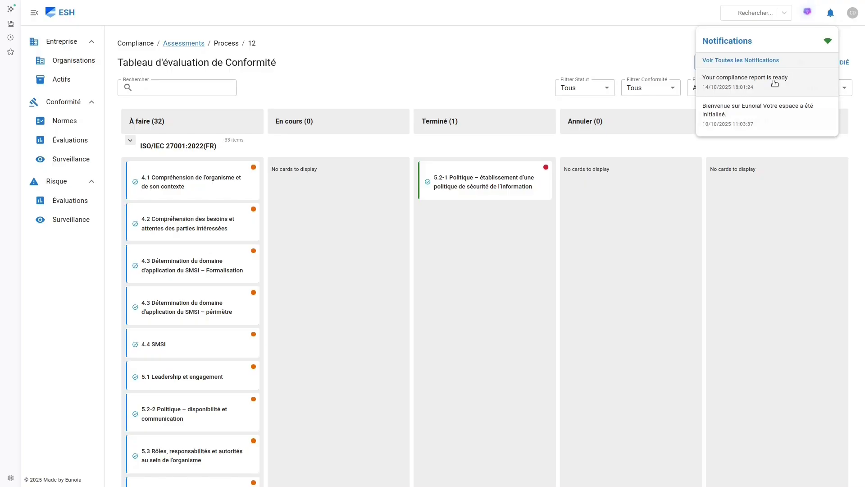
scroll(479, 120, "down", 5)
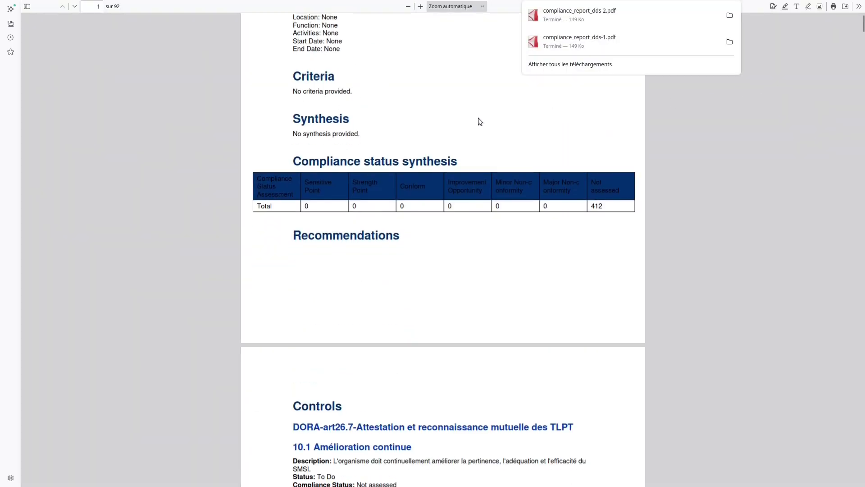
scroll(351, 79, "up", 5)
scroll(445, 116, "down", 3)
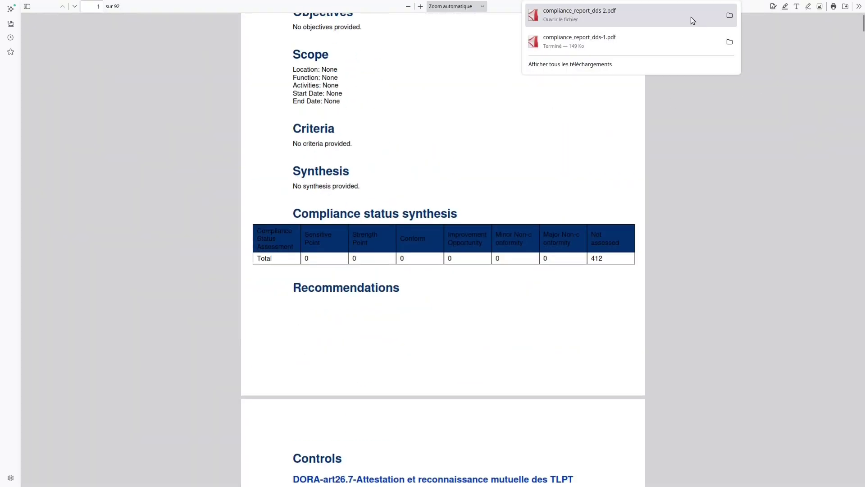
left_click(758, 159)
scroll(239, 83, "up", 3)
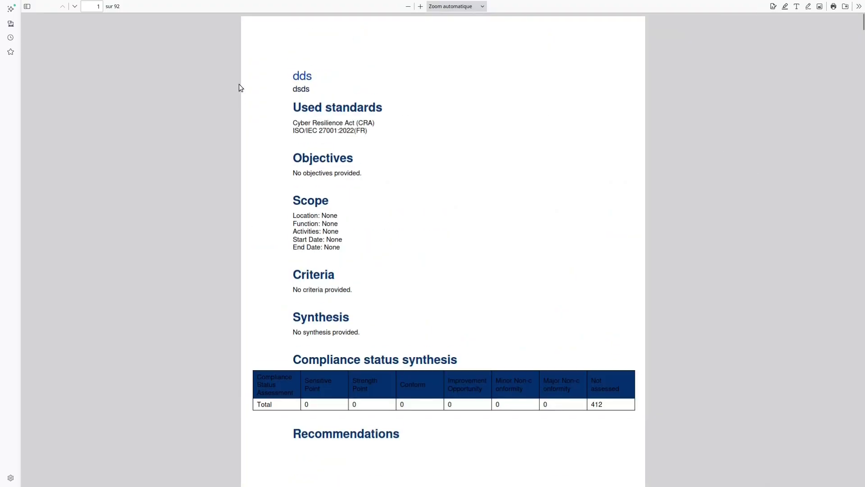
scroll(317, 93, "down", 6)
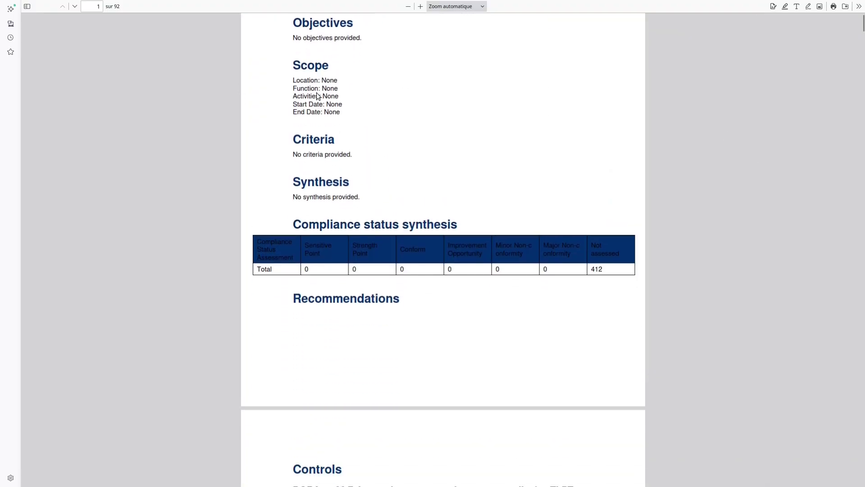
scroll(317, 93, "up", 5)
scroll(317, 93, "up", 1)
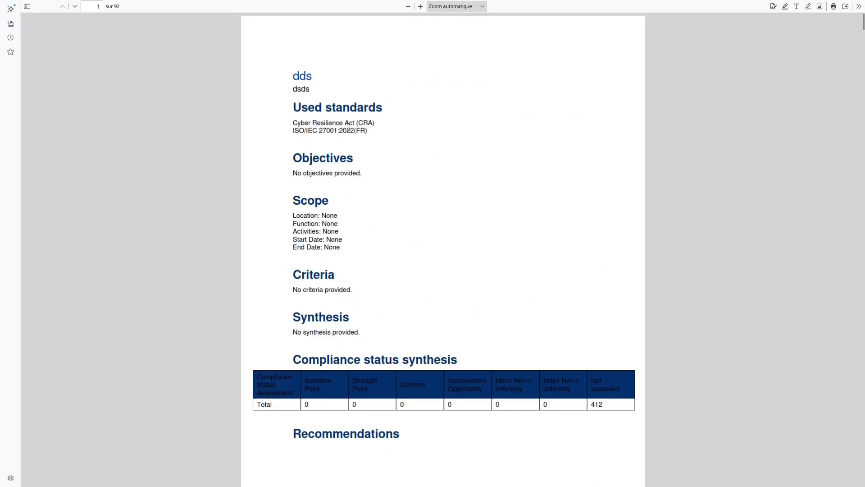
Read through the report's Controls section and highlight the heading "DORA-art19.5-Externalisation des obligations de reporting" for reading
scroll(348, 126, "down", 11)
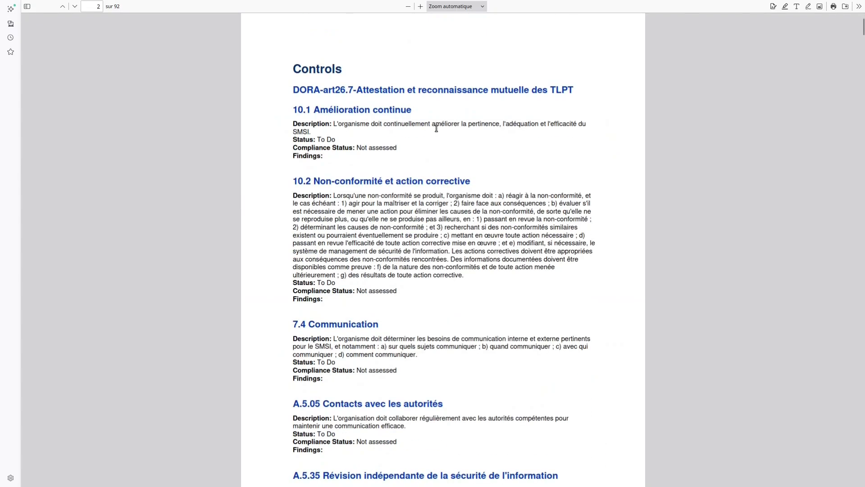
scroll(407, 180, "down", 3)
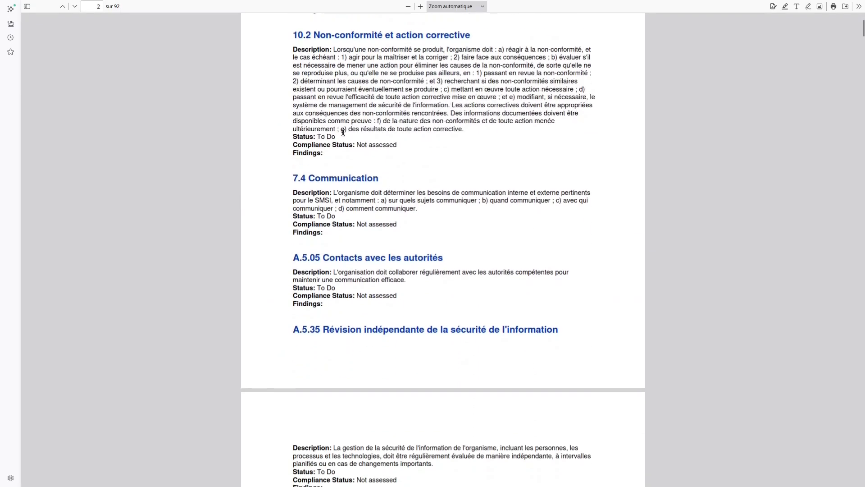
scroll(334, 112, "down", 1)
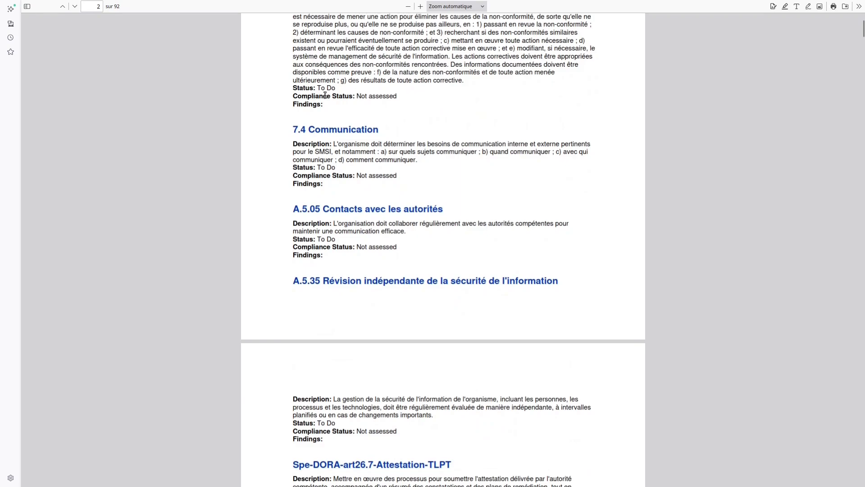
scroll(363, 95, "down", 20)
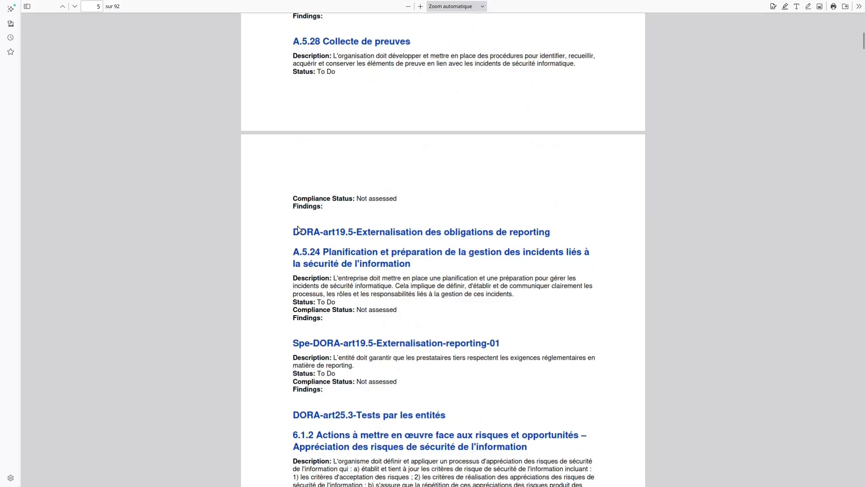
left_click_drag(291, 233, 561, 237)
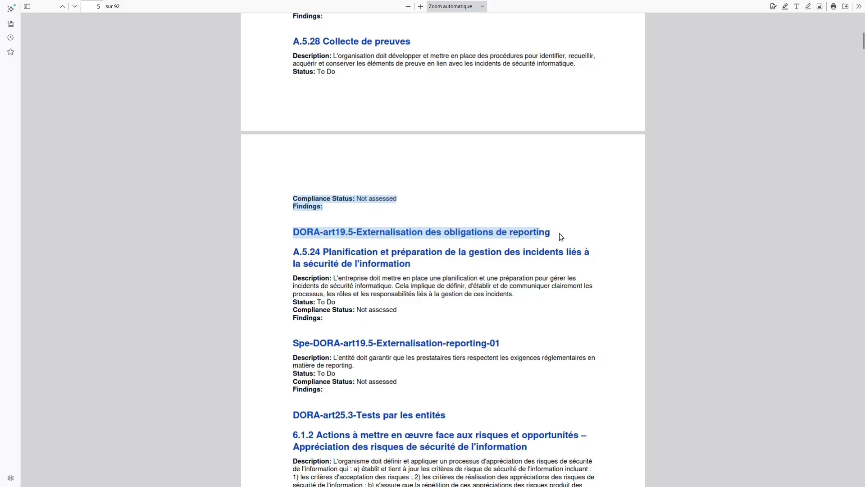
left_click(559, 238)
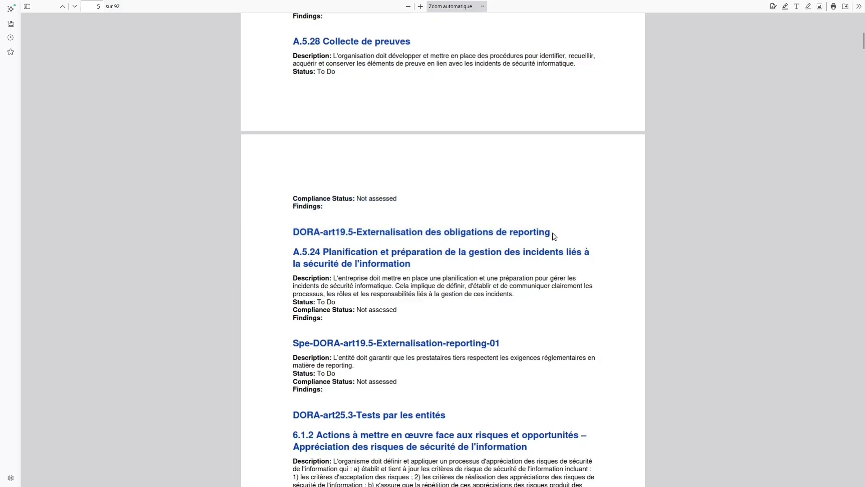
Look back over the report up to the start of its Controls section and switch back to Eunoia Security Hub
scroll(548, 232, "up", 1)
scroll(547, 232, "up", 3)
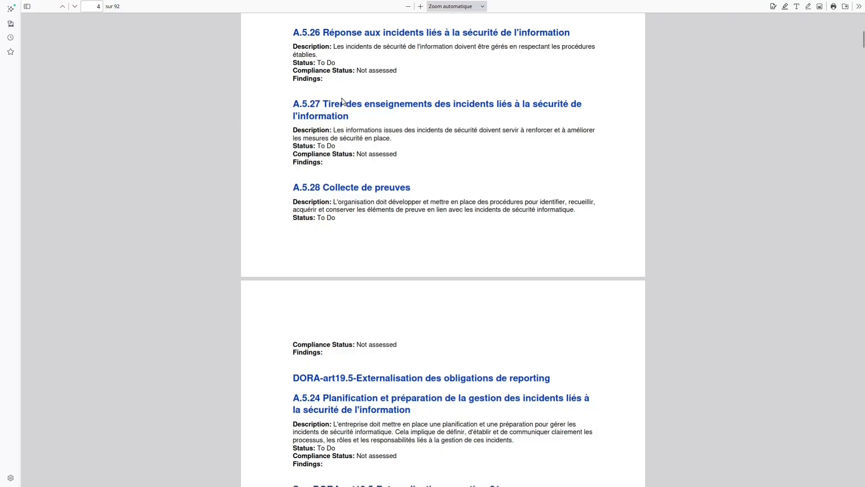
scroll(387, 188, "up", 15)
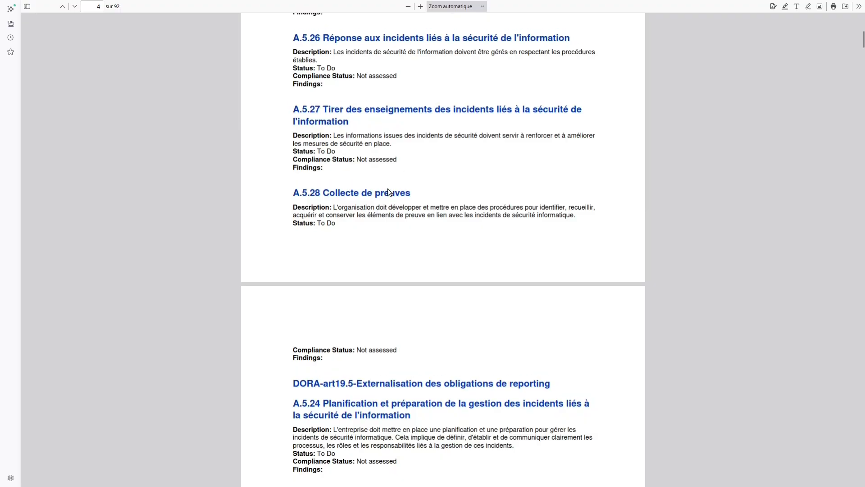
scroll(403, 202, "up", 6)
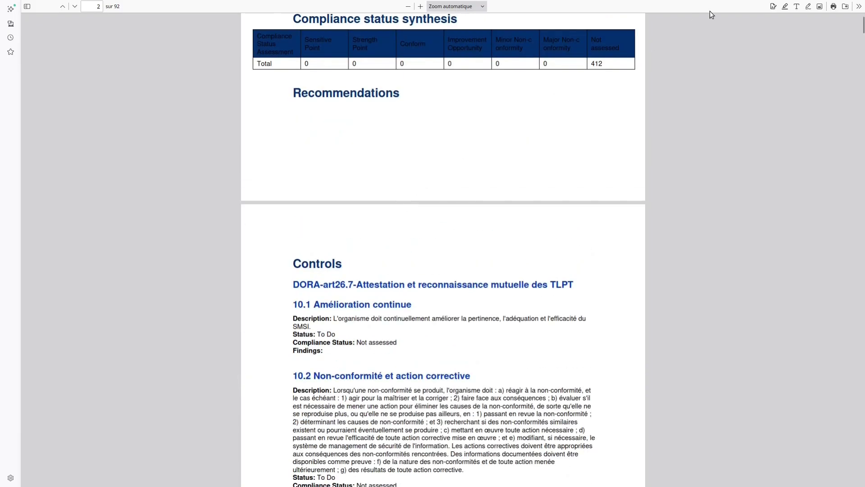
mouse_move(167, 3)
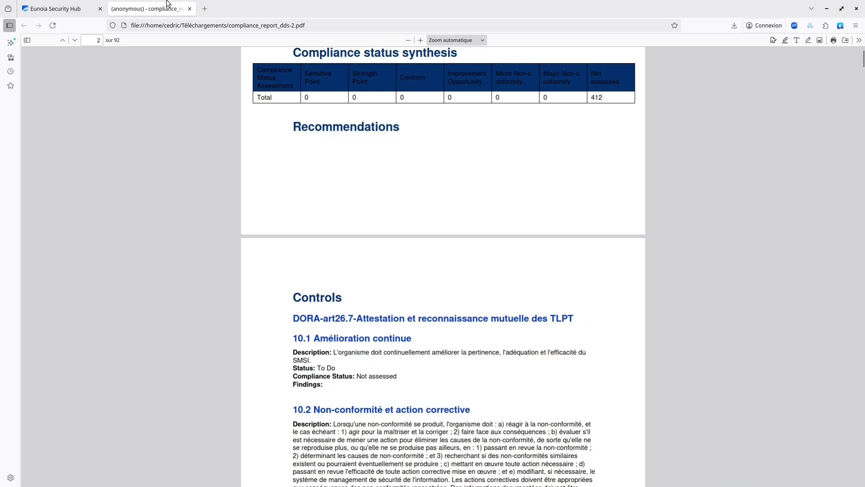
left_click(63, 8)
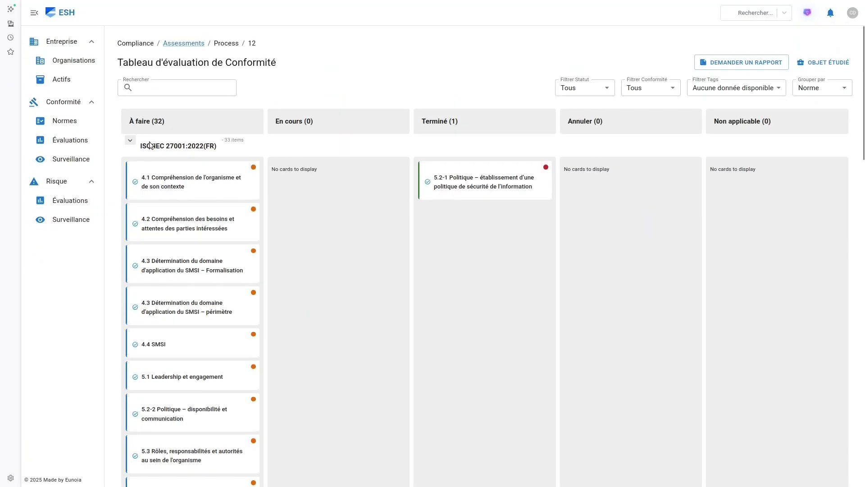
Open compliance monitoring and filter the compliance posture by the organisation Mon Organisation and the information system SI Production
left_click(79, 158)
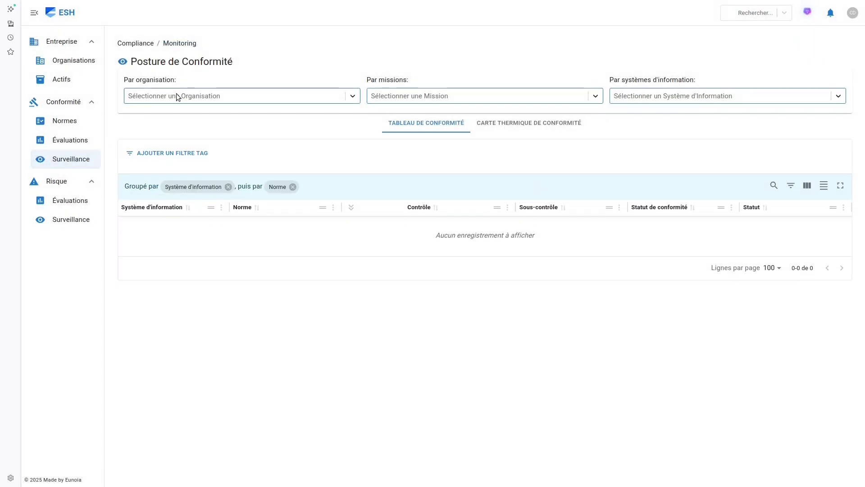
left_click(177, 97)
left_click(167, 118)
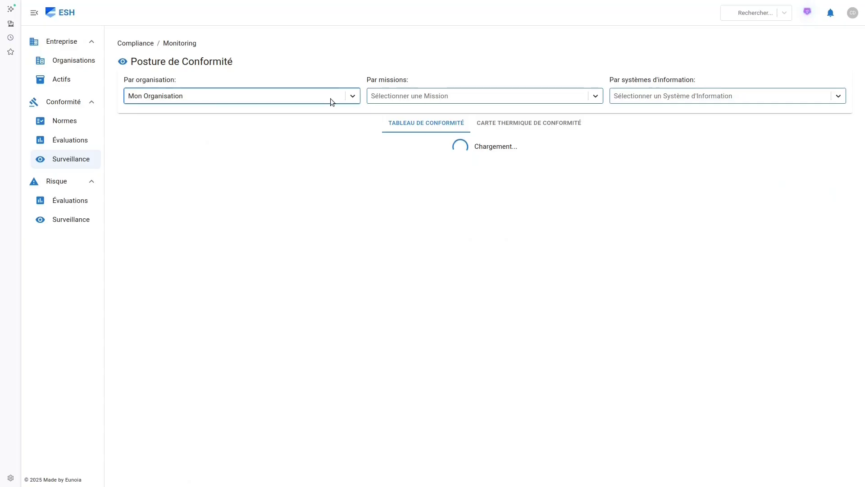
left_click(465, 96)
left_click(711, 94)
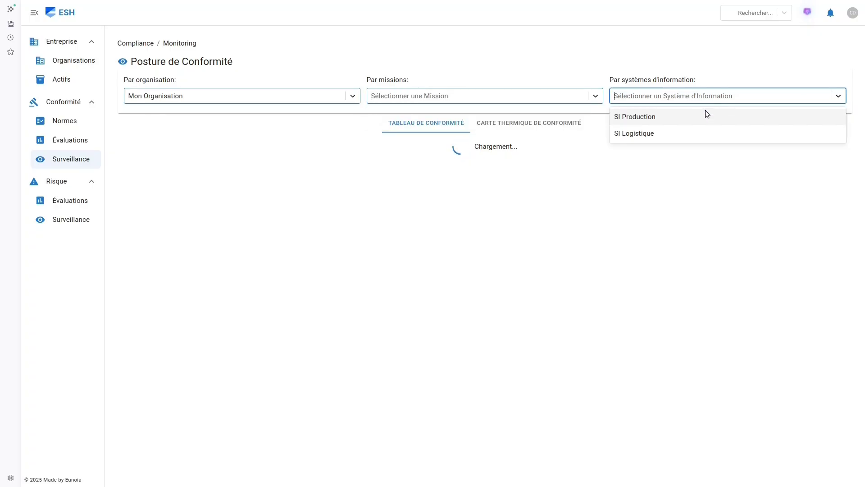
left_click(649, 119)
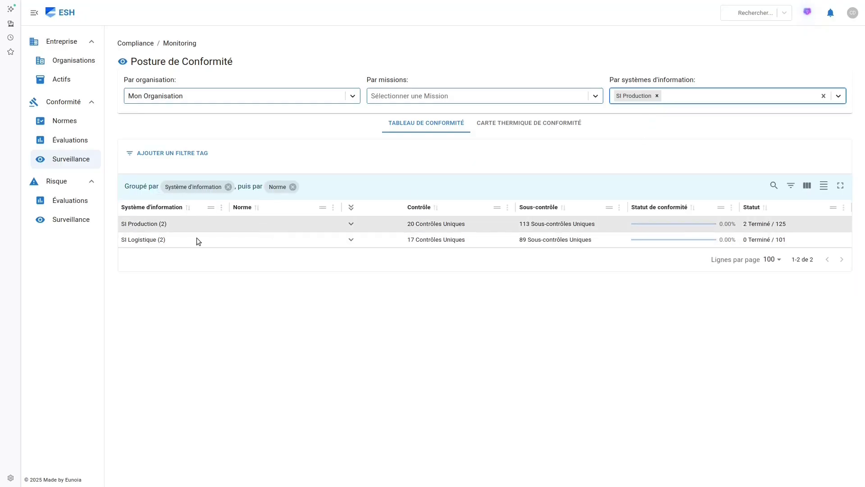
left_click(615, 102)
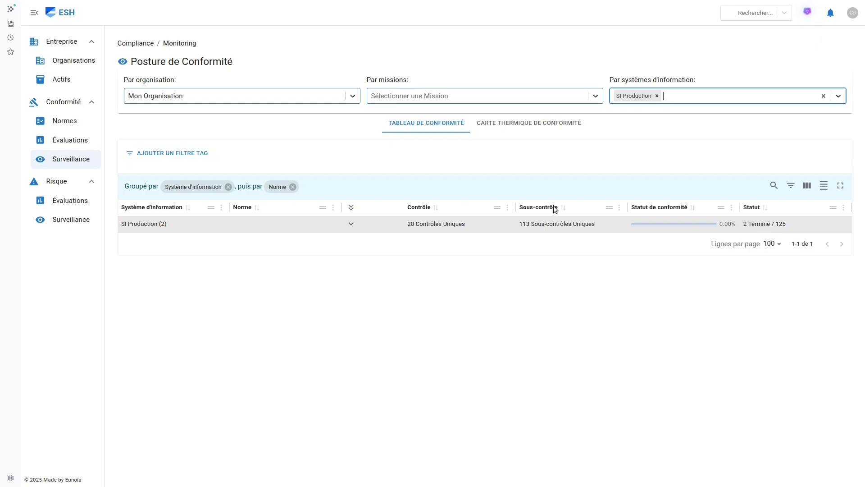
Examine the ISO/IEC 27001:2022(FR) control statuses under SI Production and display the compliance heat map
left_click(354, 228)
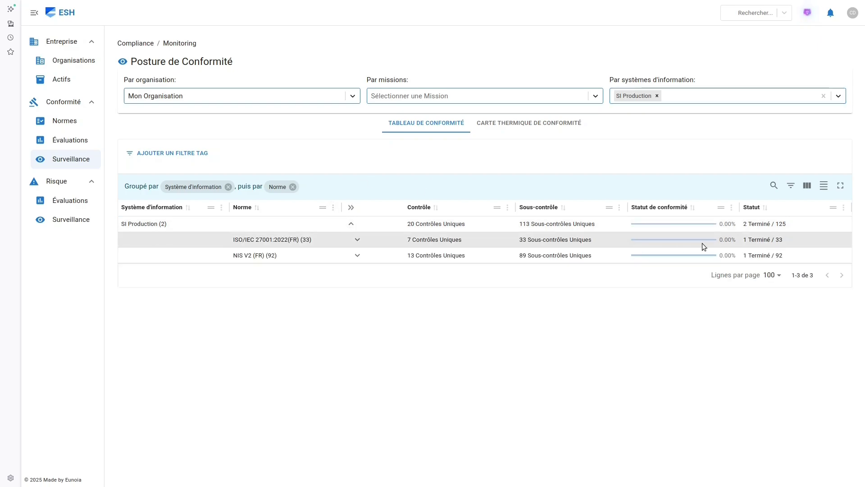
left_click(357, 239)
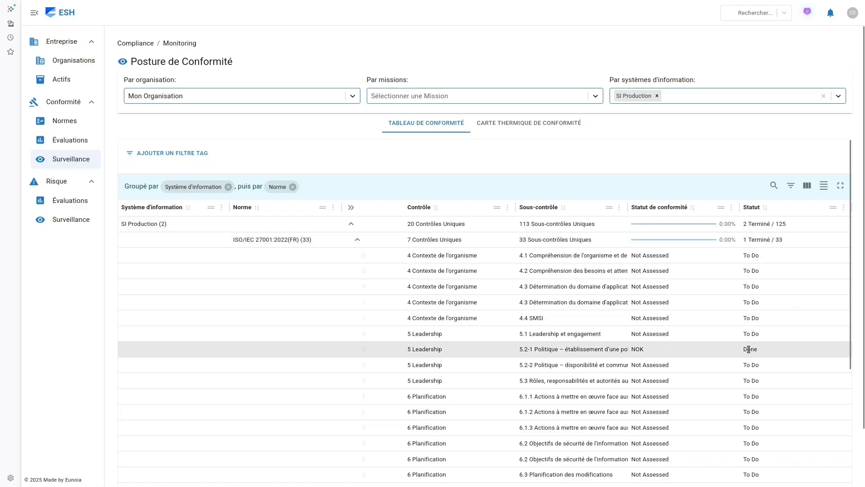
left_click(357, 240)
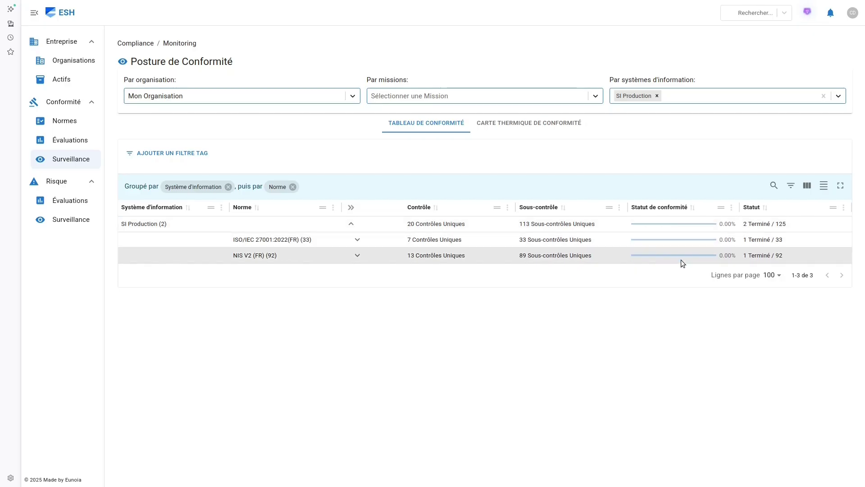
left_click(575, 121)
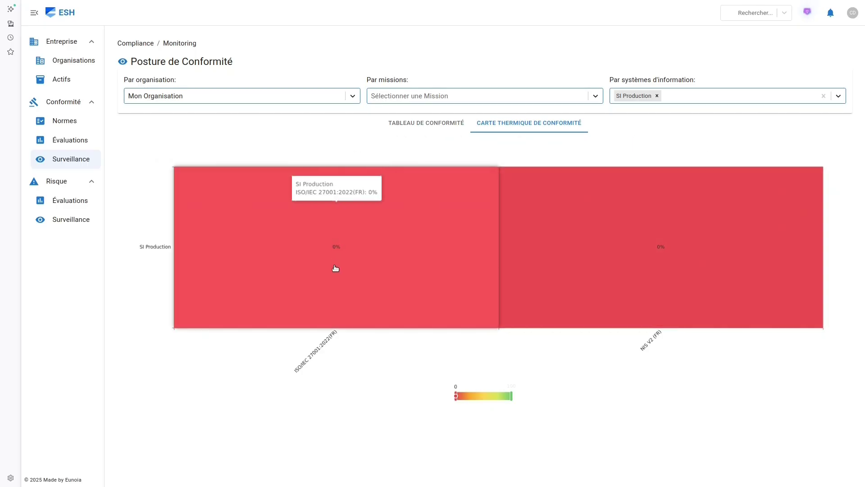